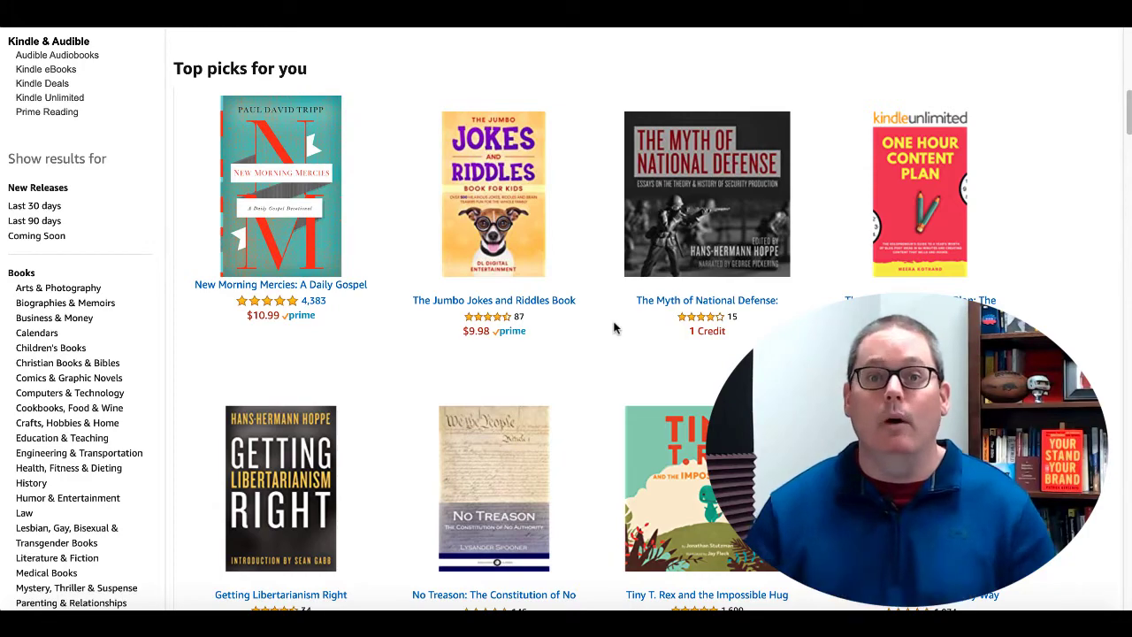
pyautogui.scroll(-1, 615, 328)
pyautogui.scroll(-4, 615, 329)
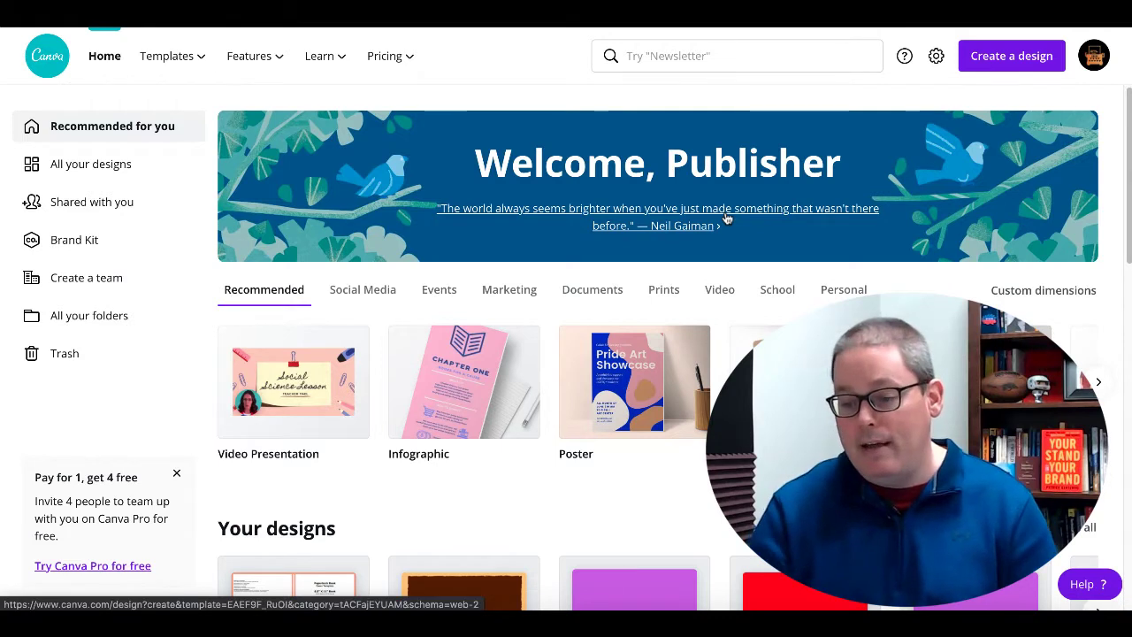
# Switch to Canva and open the custom dimensions entry for a new design.
pyautogui.click(1009, 59)
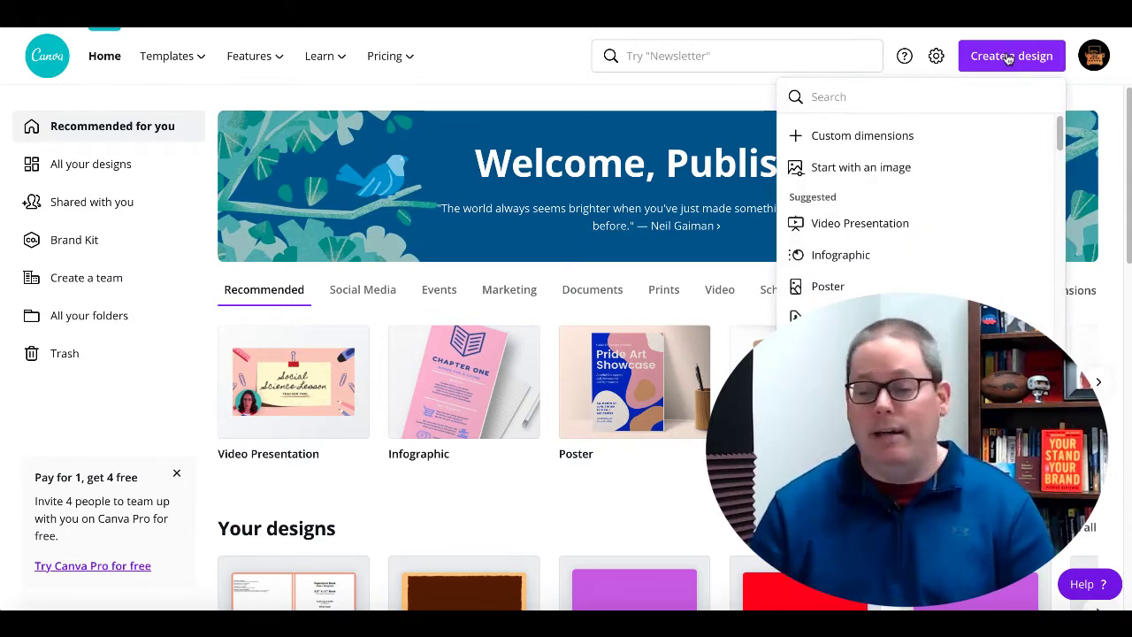
pyautogui.click(849, 138)
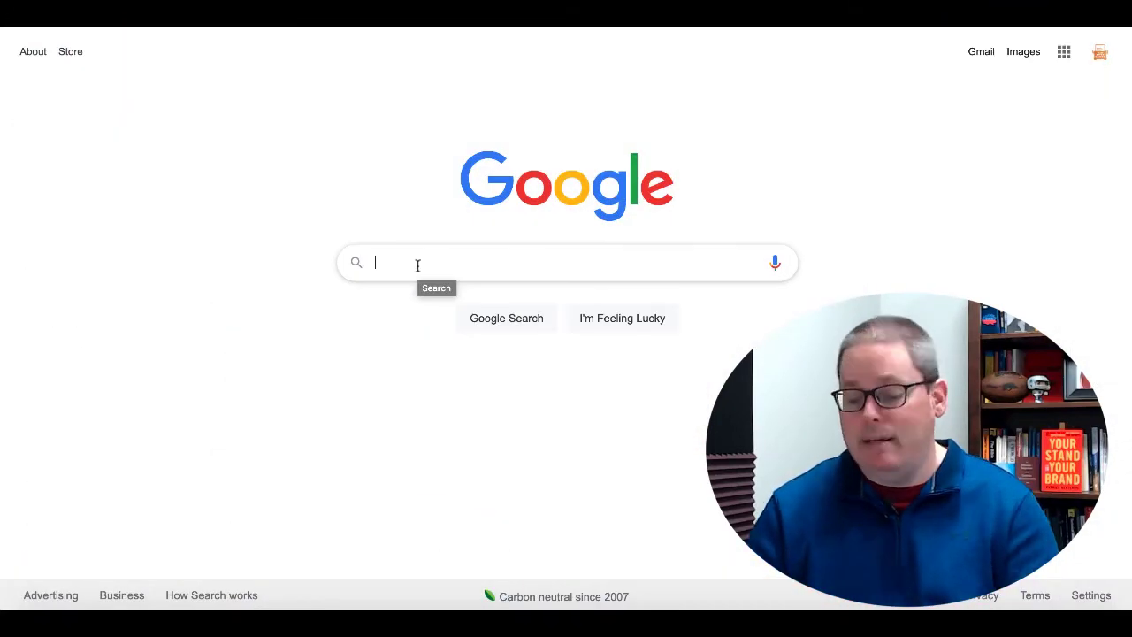
# Search Google for "amazon kdp cover template" and open Amazon KDP's Paperback Cover Templates page.
pyautogui.write('ama')
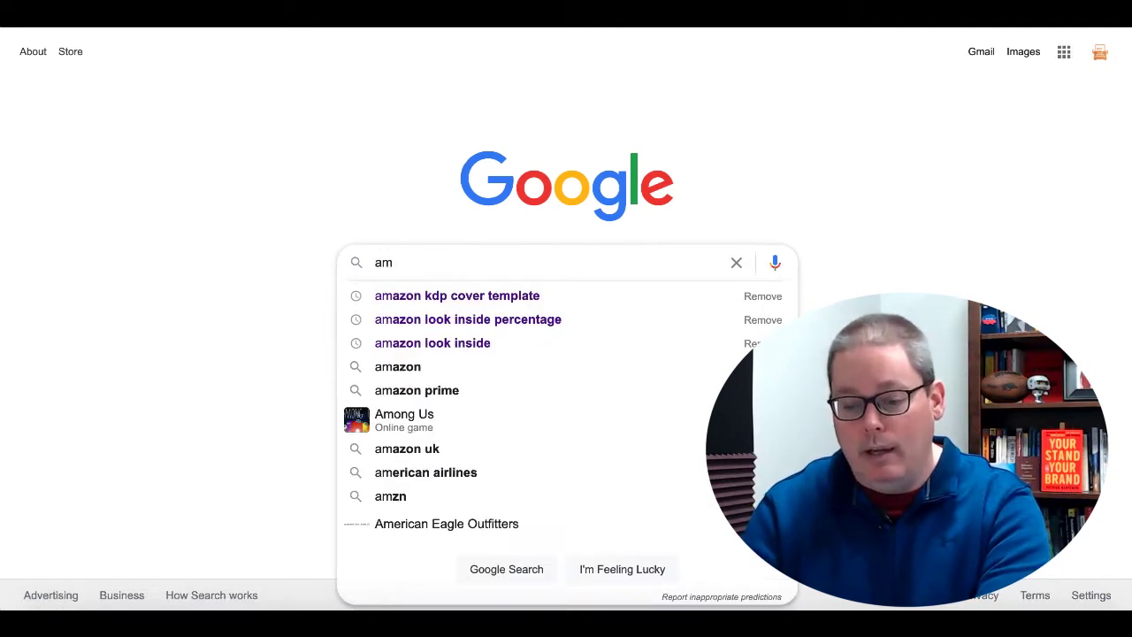
pyautogui.click(452, 296)
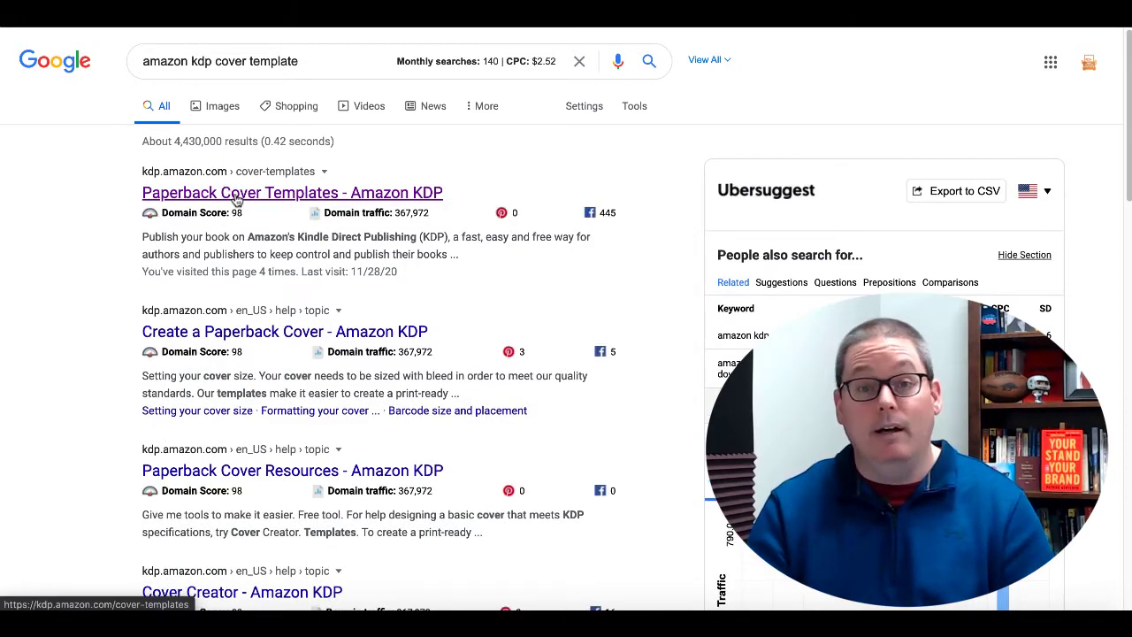
pyautogui.click(237, 196)
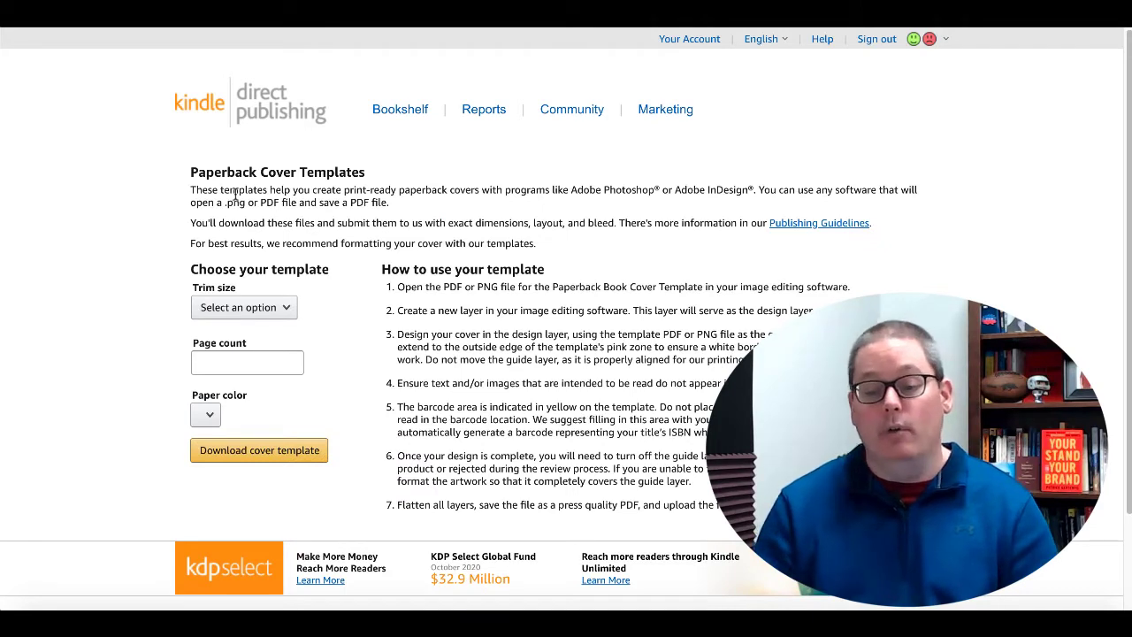
# Configure the paperback cover template with an 8.5 x 11 in trim size, a page count of 130 and White paper.
pyautogui.click(289, 310)
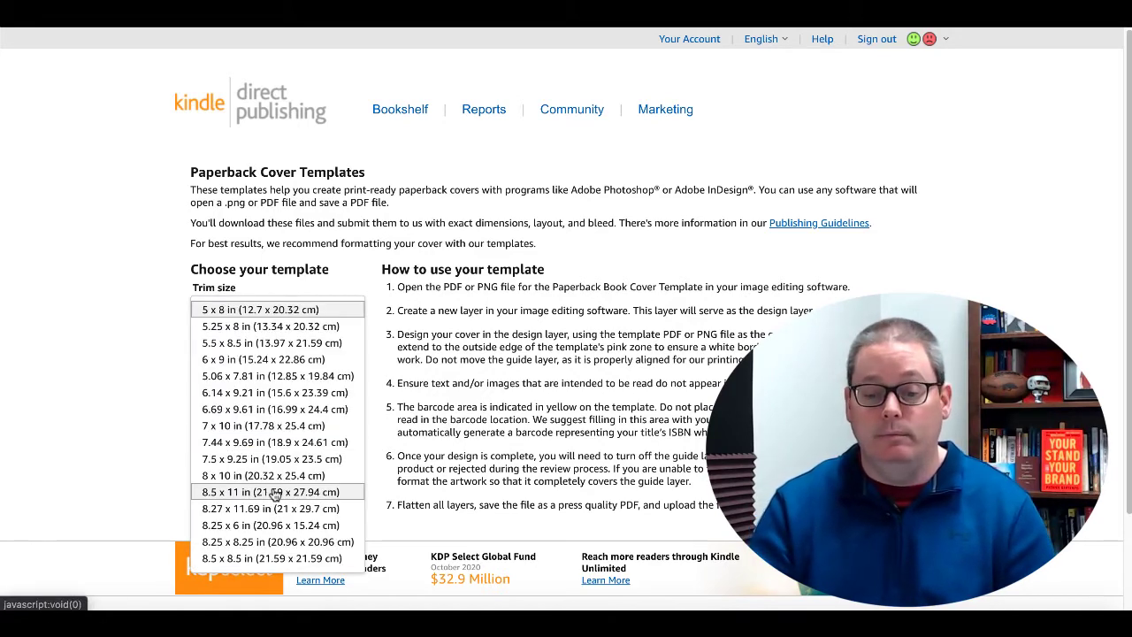
pyautogui.click(269, 490)
pyautogui.click(219, 362)
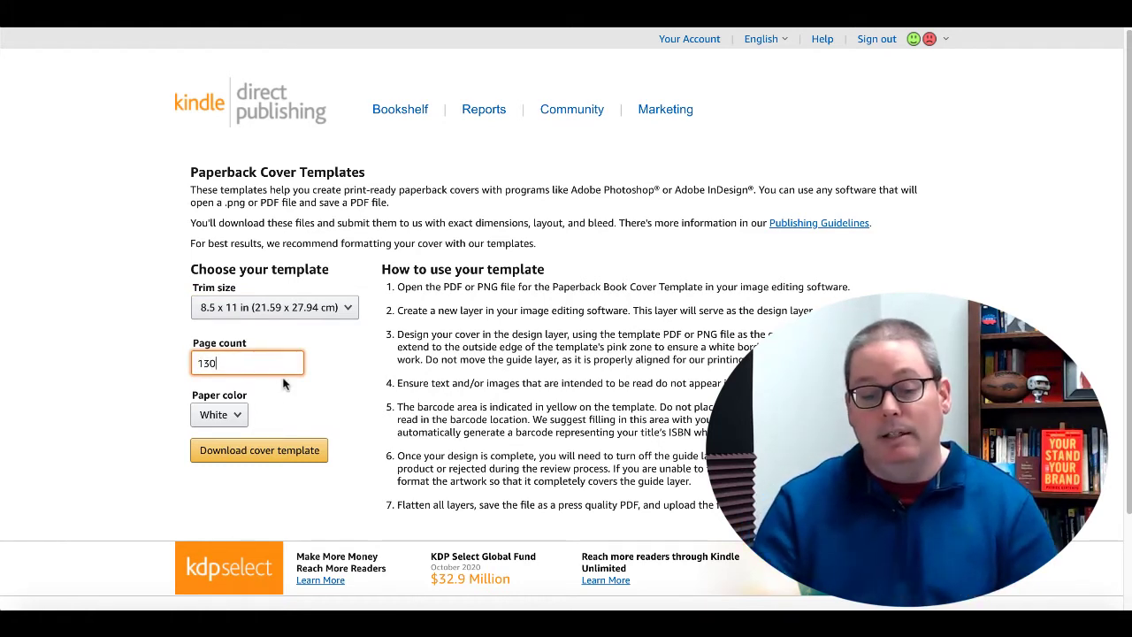
pyautogui.click(238, 415)
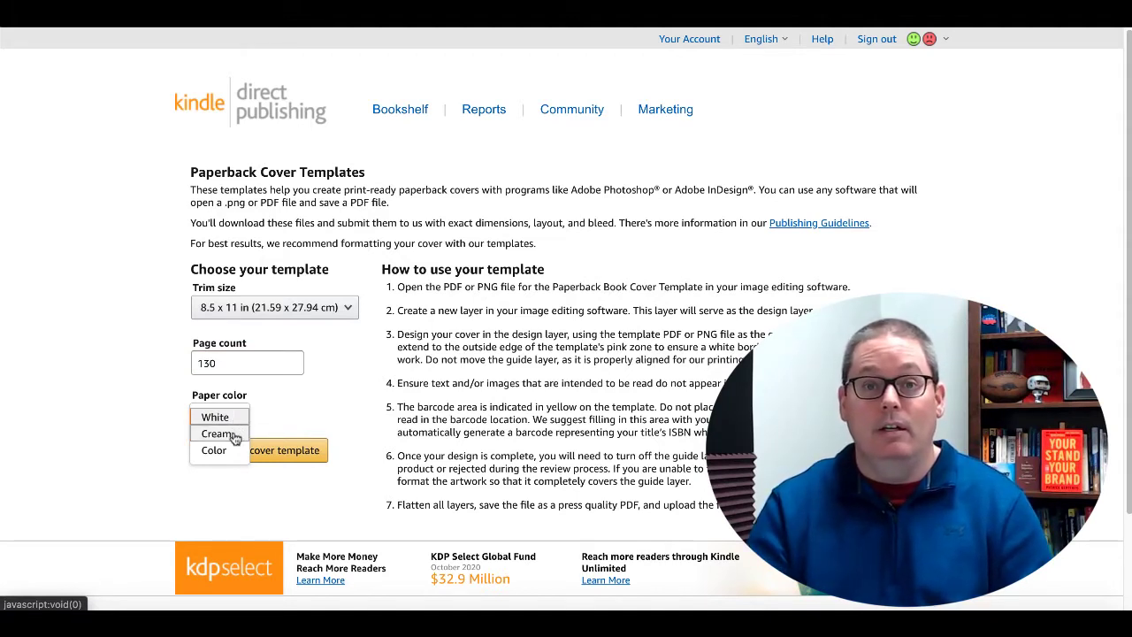
pyautogui.click(315, 410)
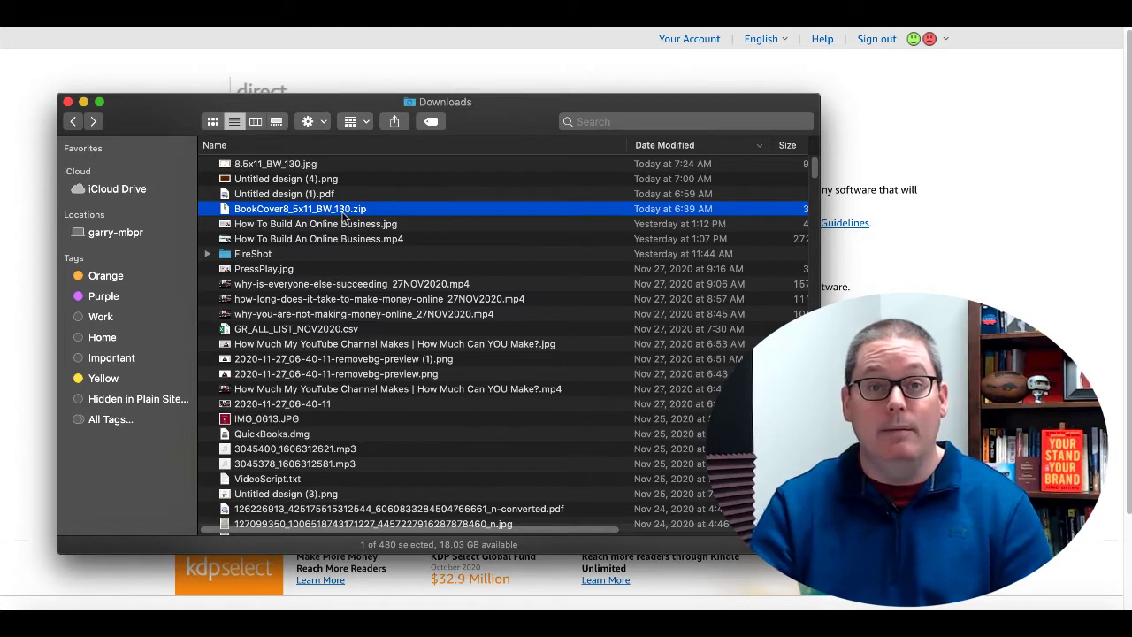
# In Finder, open the 8.5x11_BW_130 folder in Downloads and check the PNG template's pixel dimensions in its file info.
pyautogui.scroll(-15, 373, 319)
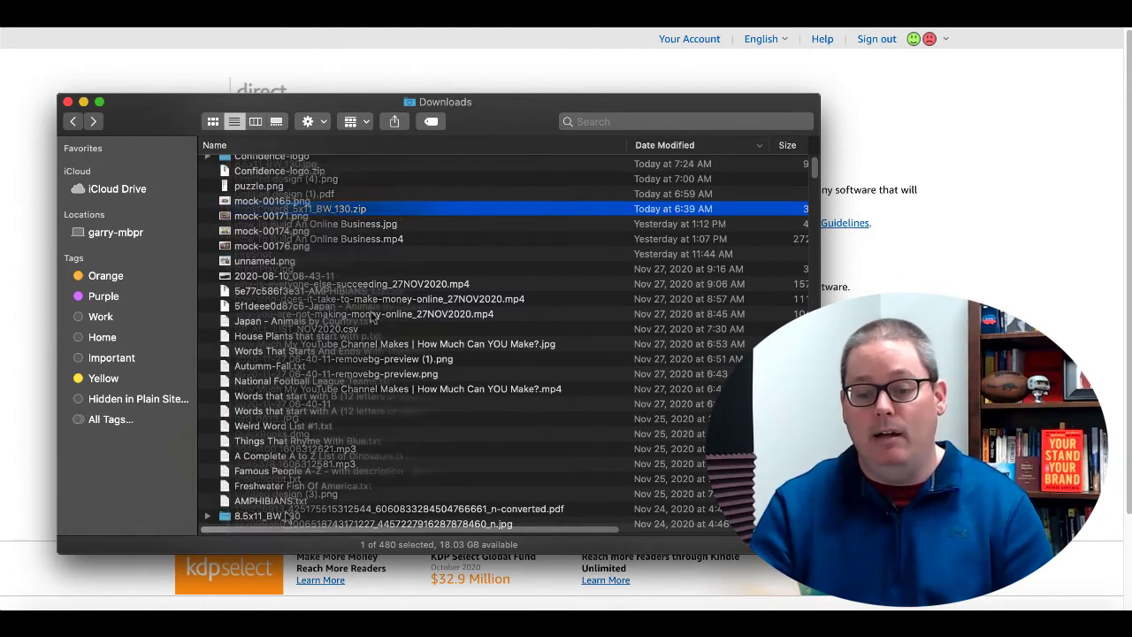
pyautogui.doubleClick(285, 514)
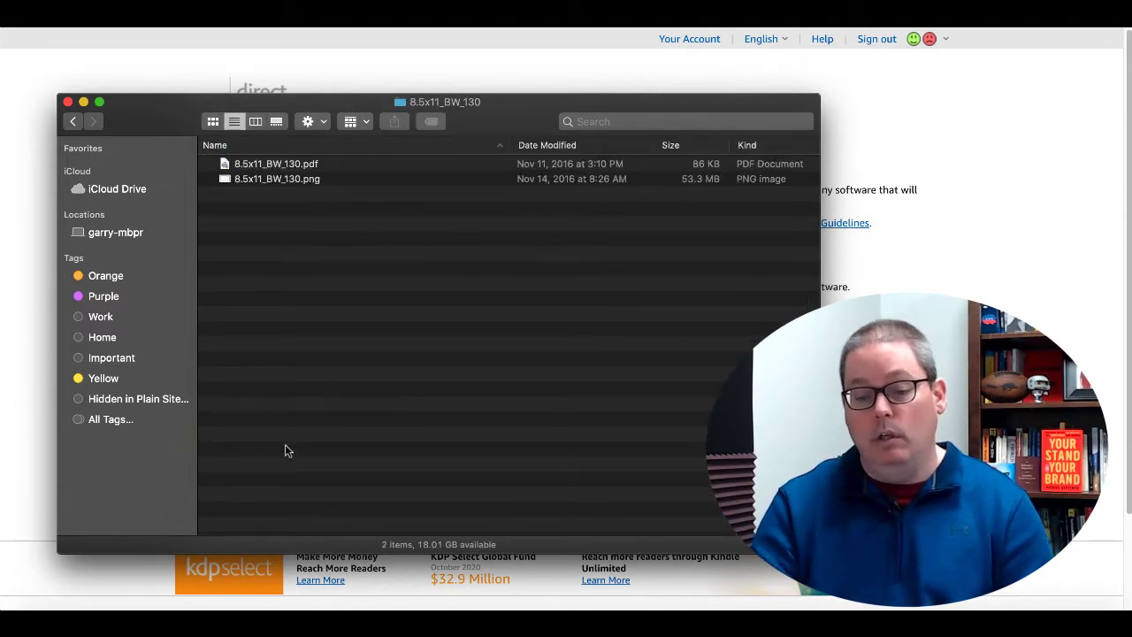
pyautogui.click(294, 183)
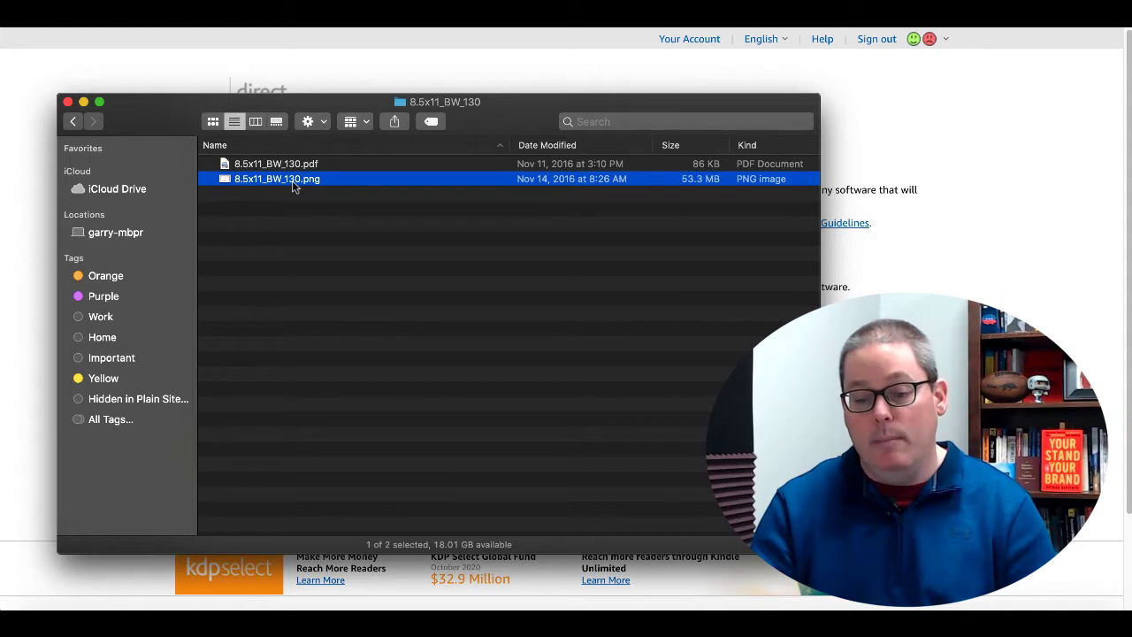
pyautogui.rightClick(295, 183)
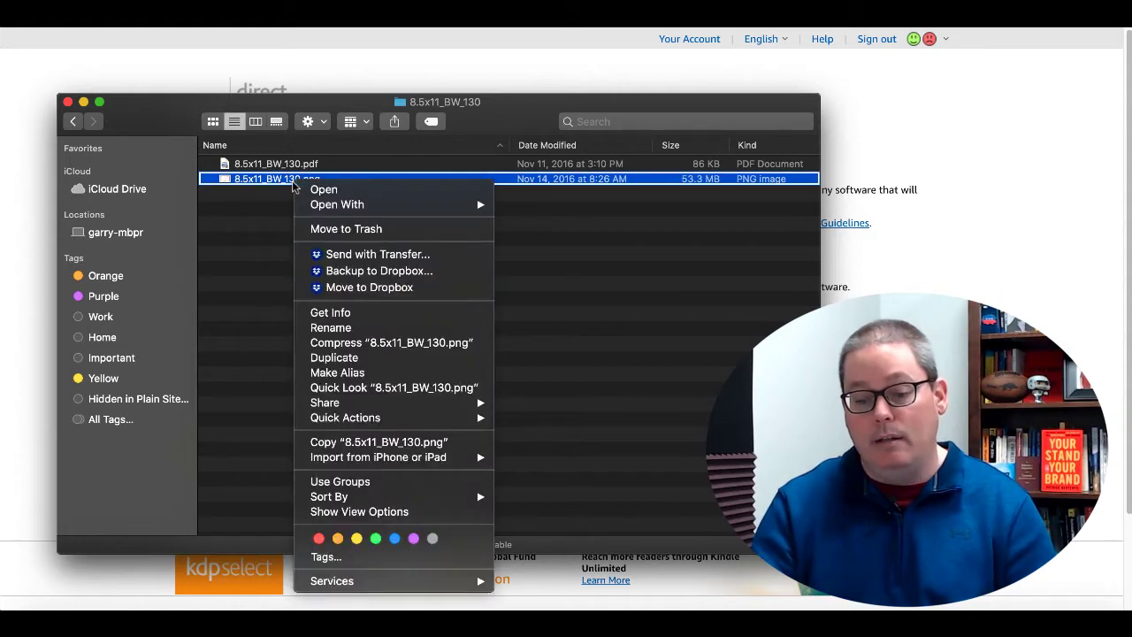
pyautogui.click(352, 315)
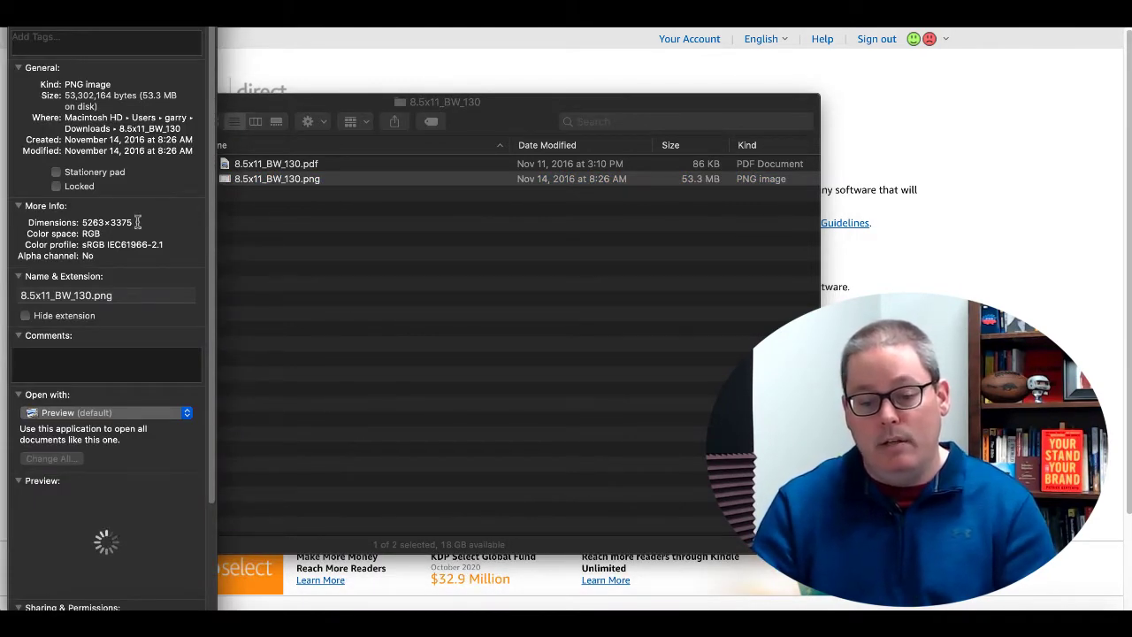
pyautogui.moveTo(83, 222); pyautogui.dragTo(133, 223)
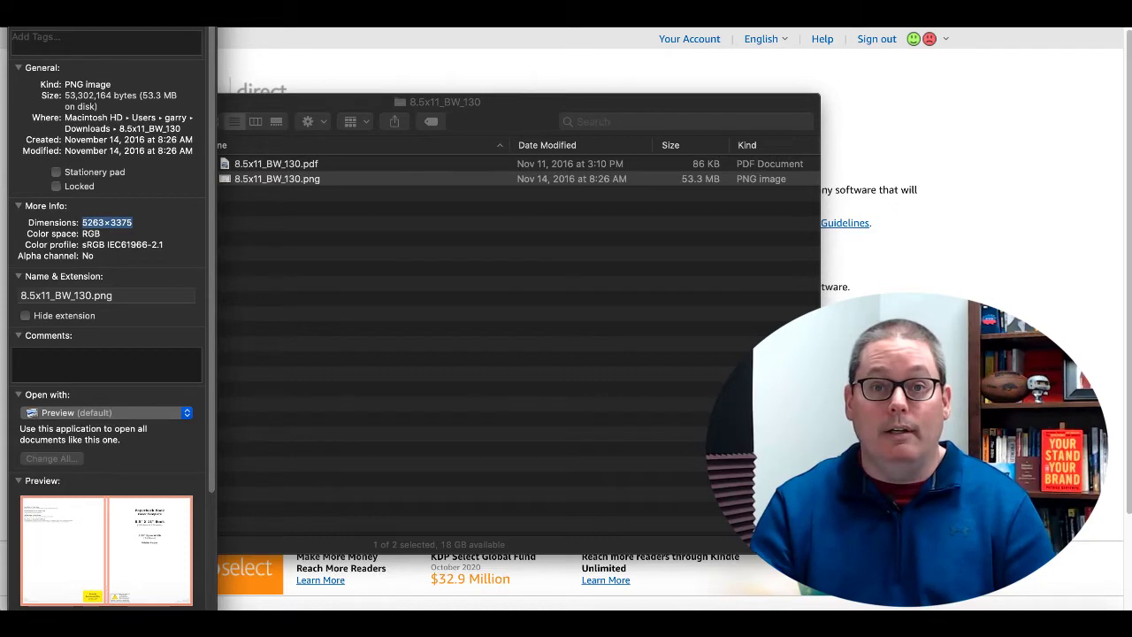
pyautogui.press('super+w')
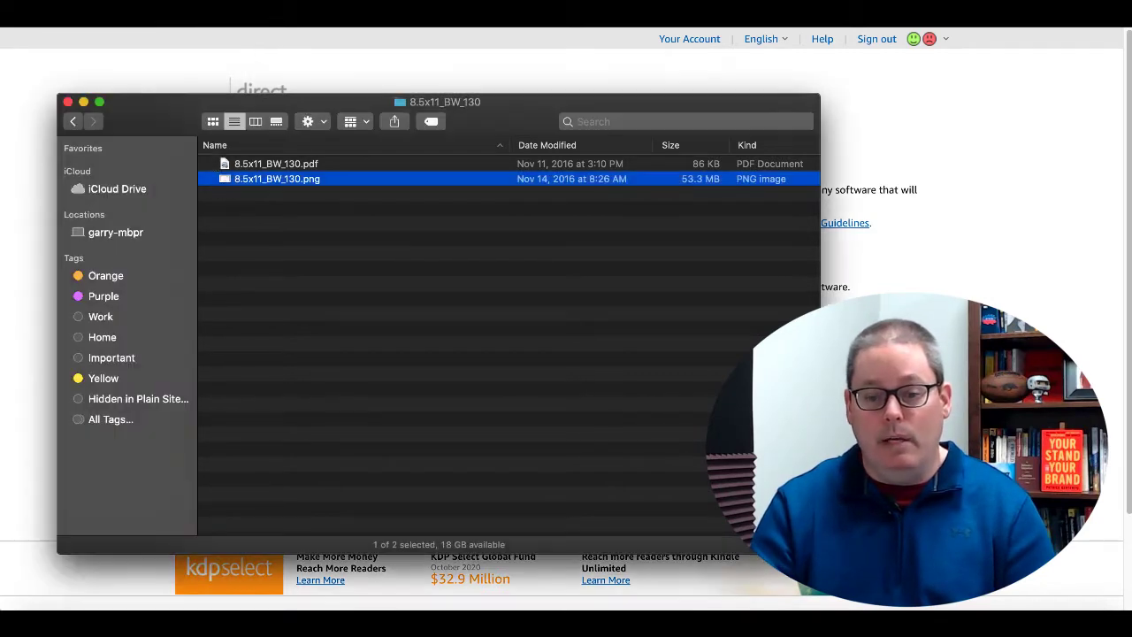
# Open 8.5x11_BW_130.pdf in Adobe Acrobat Reader DC and view its document properties.
pyautogui.click(280, 166)
pyautogui.rightClick(280, 166)
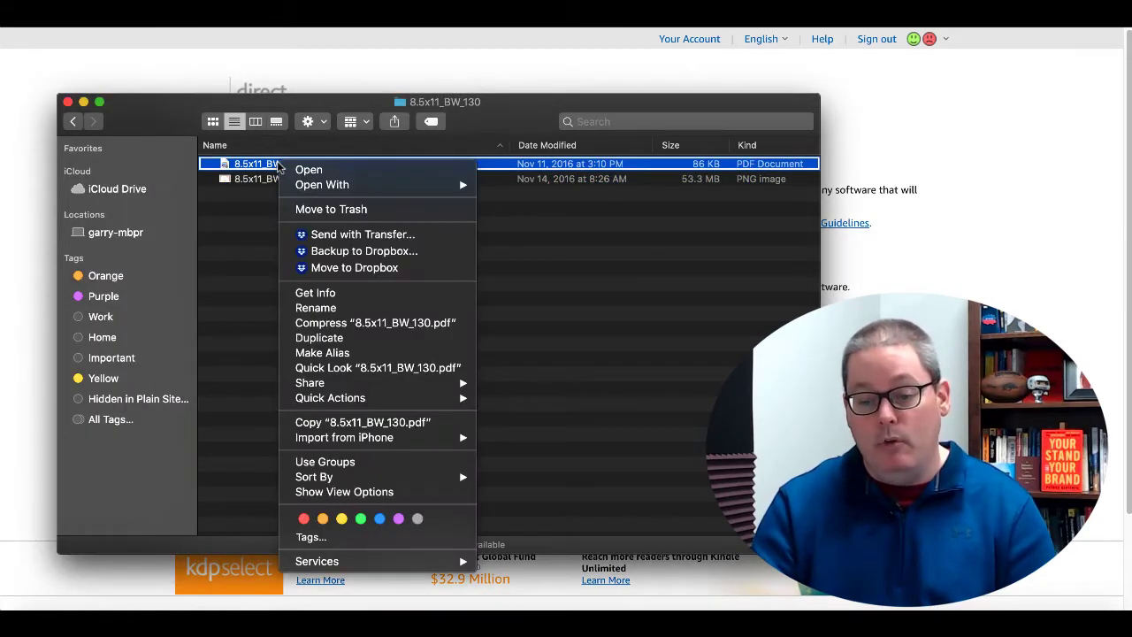
pyautogui.moveTo(343, 187)
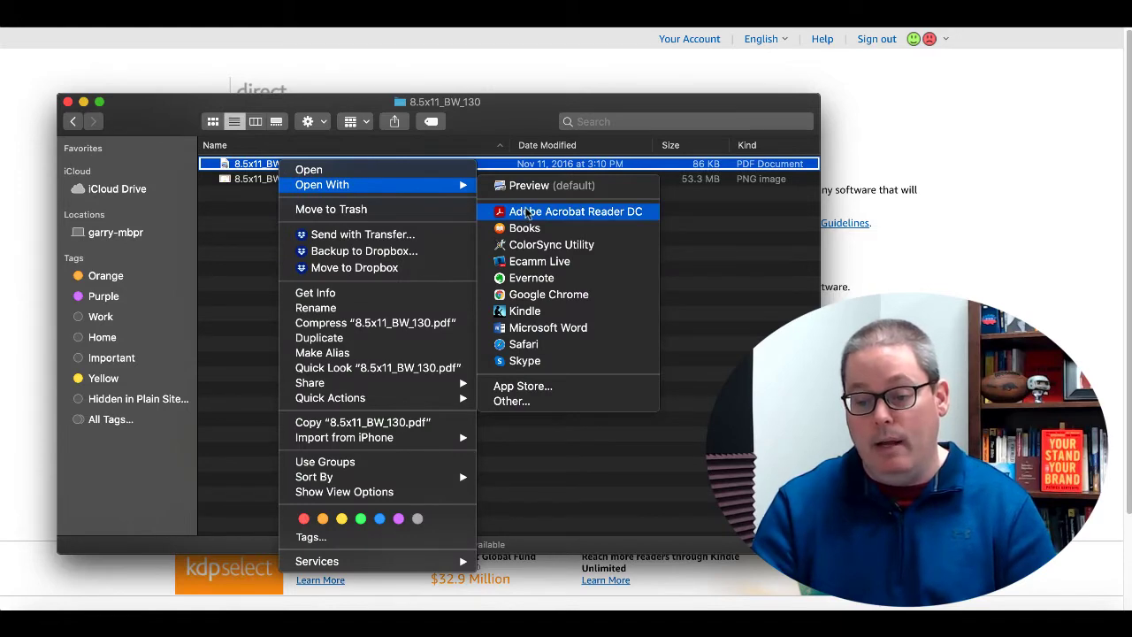
pyautogui.click(527, 214)
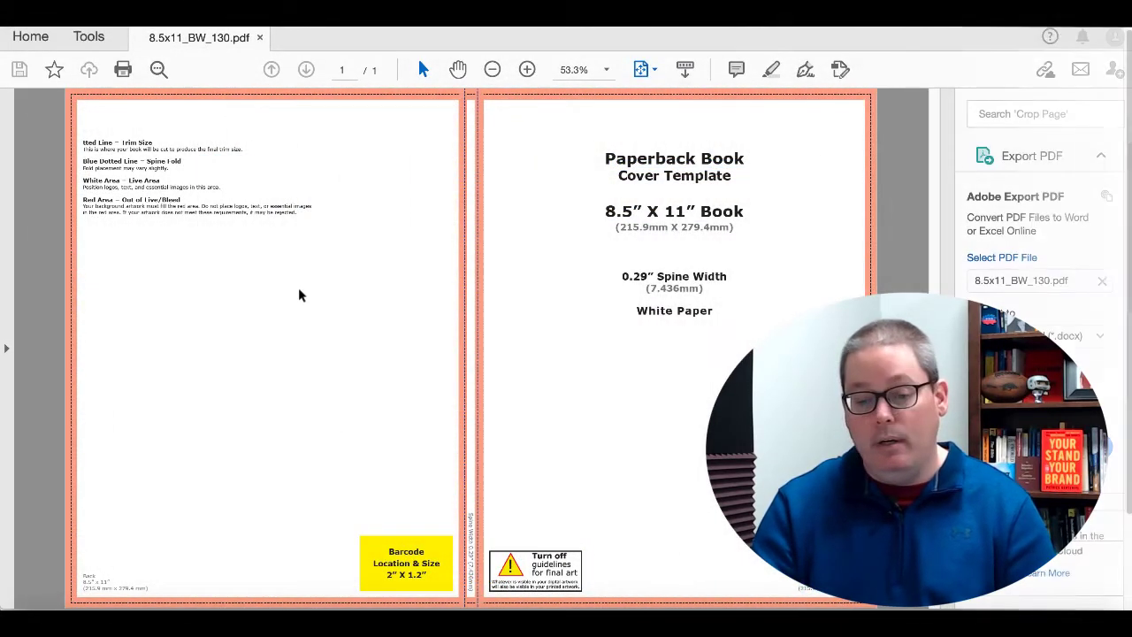
pyautogui.rightClick(299, 295)
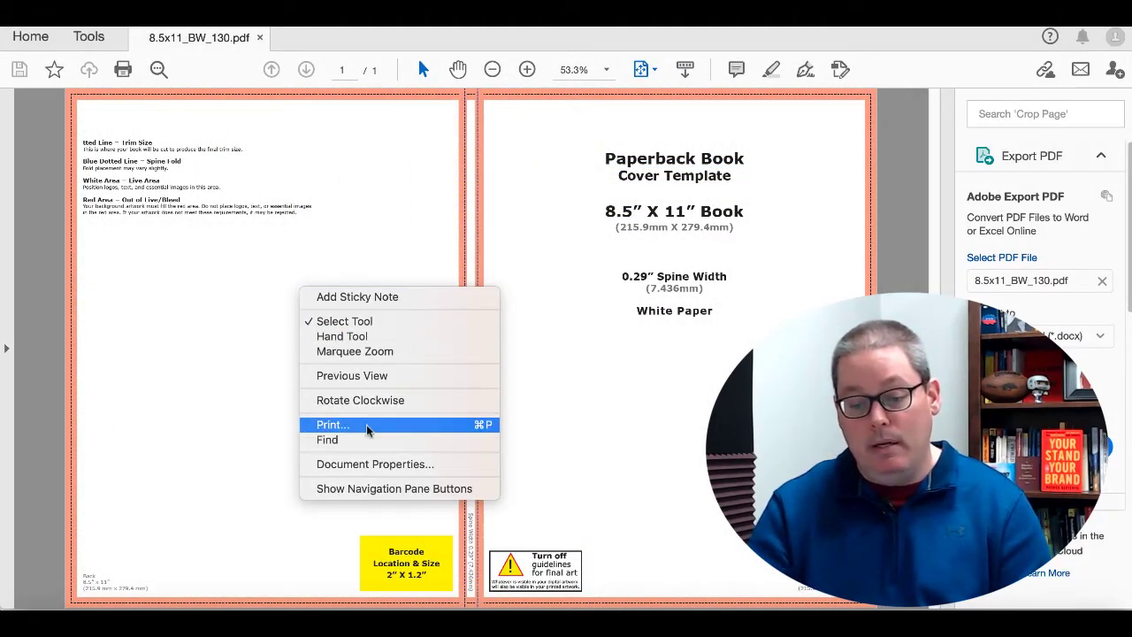
pyautogui.click(366, 465)
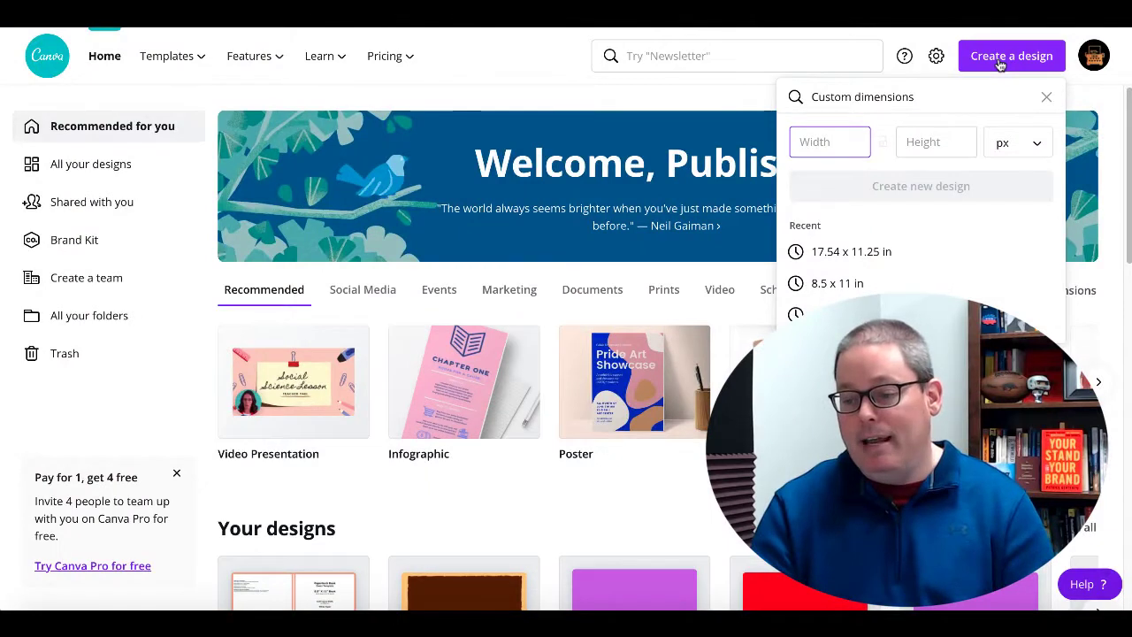
# In Canva, create a new design from the recent custom size 17.54 x 11.25 in.
pyautogui.click(999, 62)
pyautogui.click(999, 60)
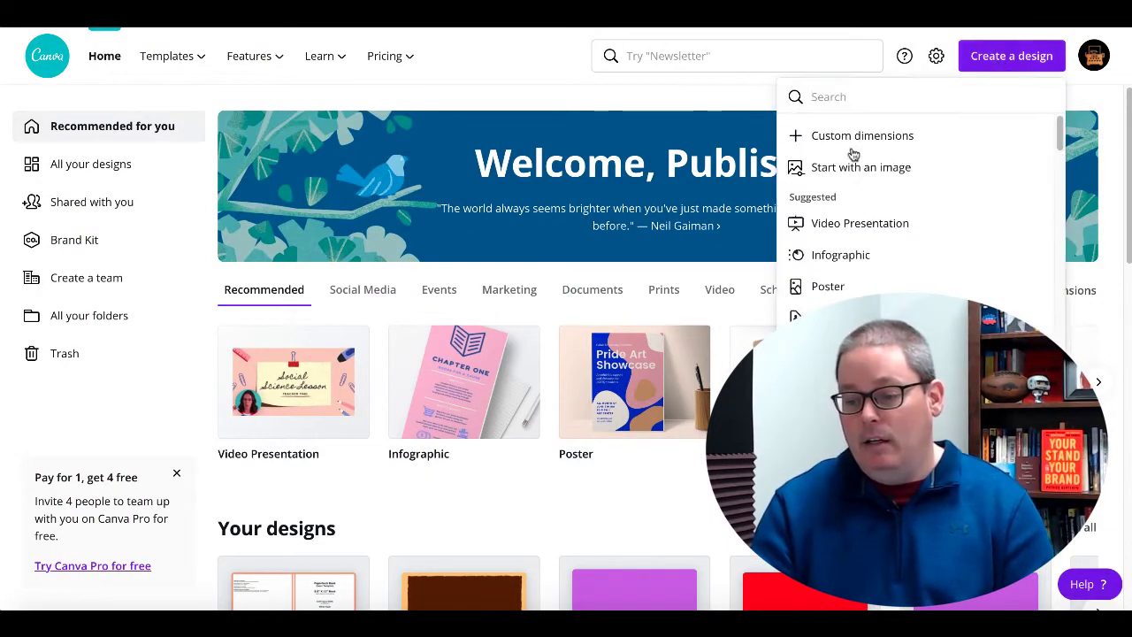
pyautogui.click(856, 137)
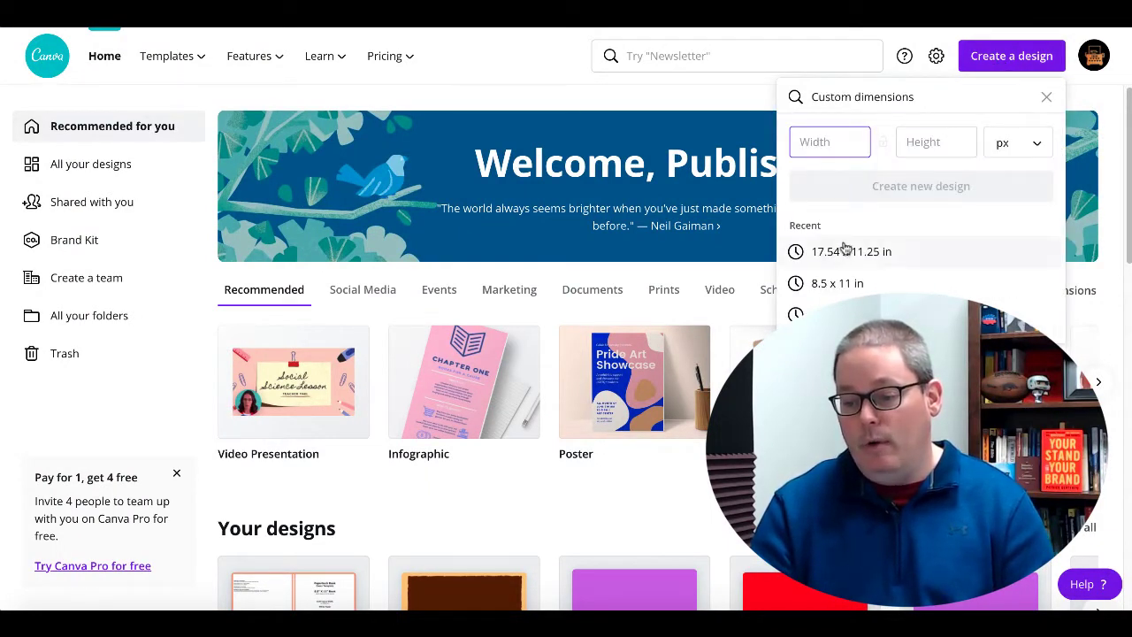
pyautogui.click(848, 252)
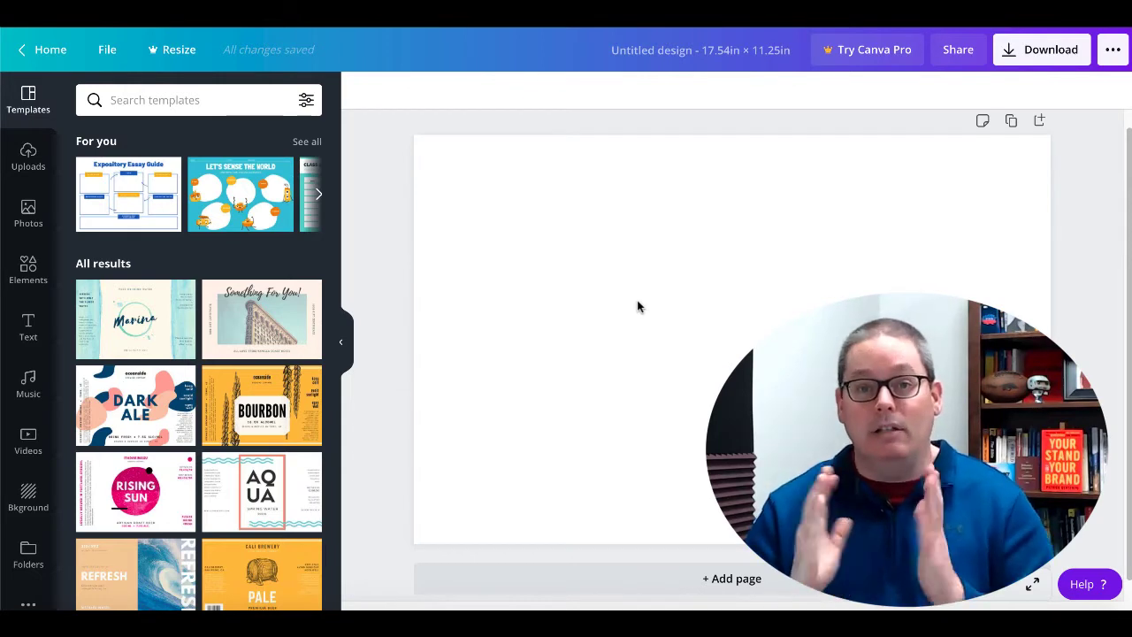
# Try to upload 8.5x11_BW_130.png from the device to the design's uploads.
pyautogui.click(28, 166)
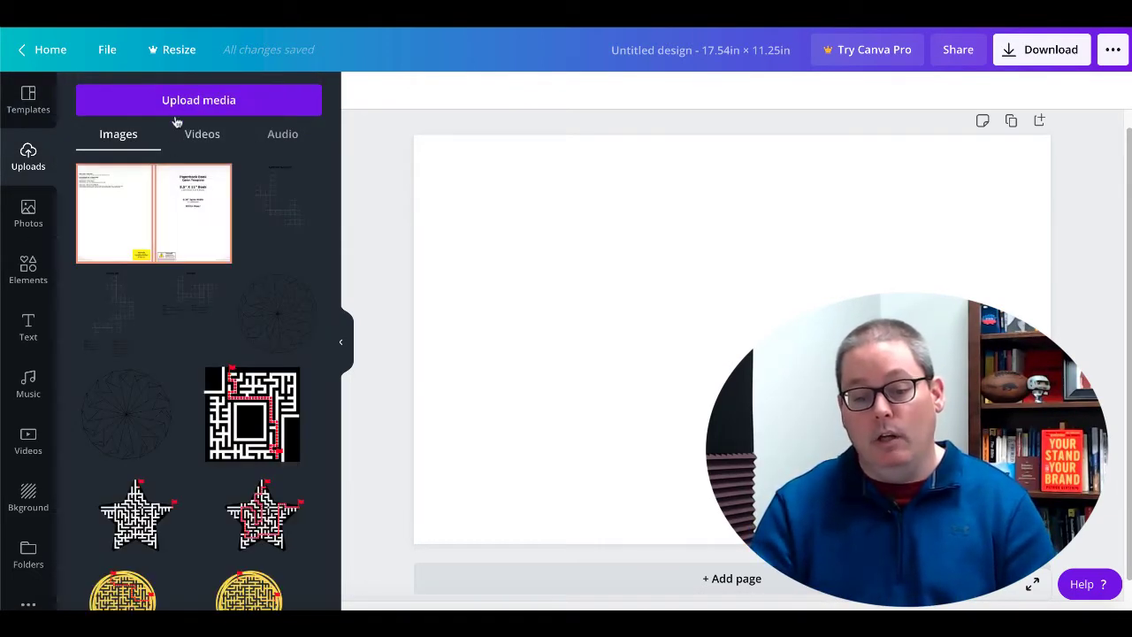
pyautogui.click(174, 108)
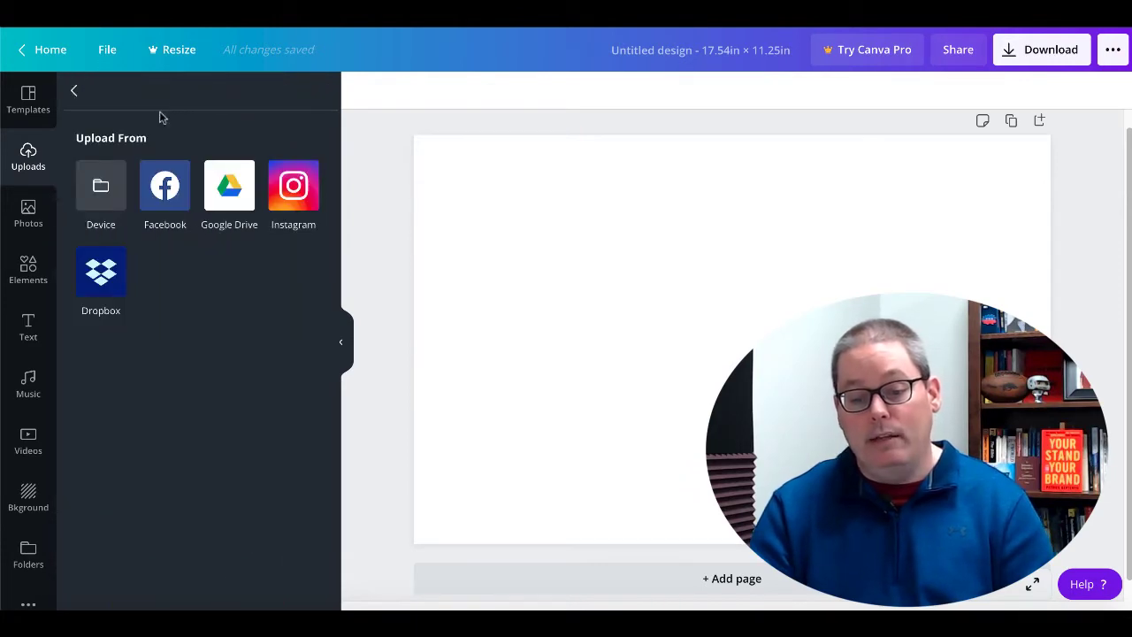
pyautogui.click(101, 187)
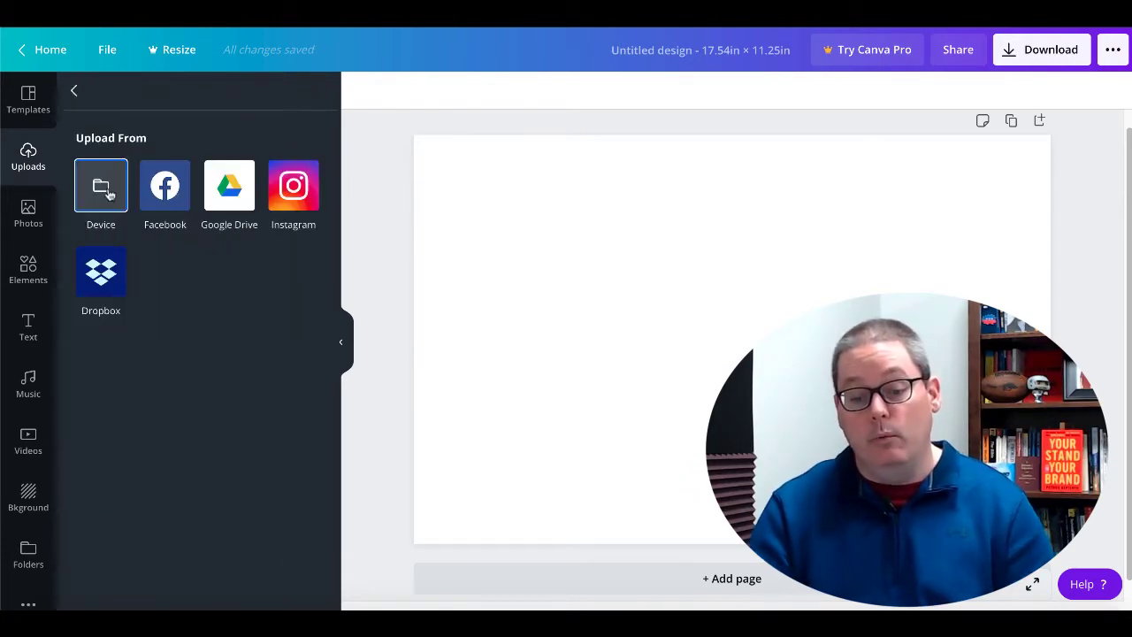
pyautogui.doubleClick(495, 86)
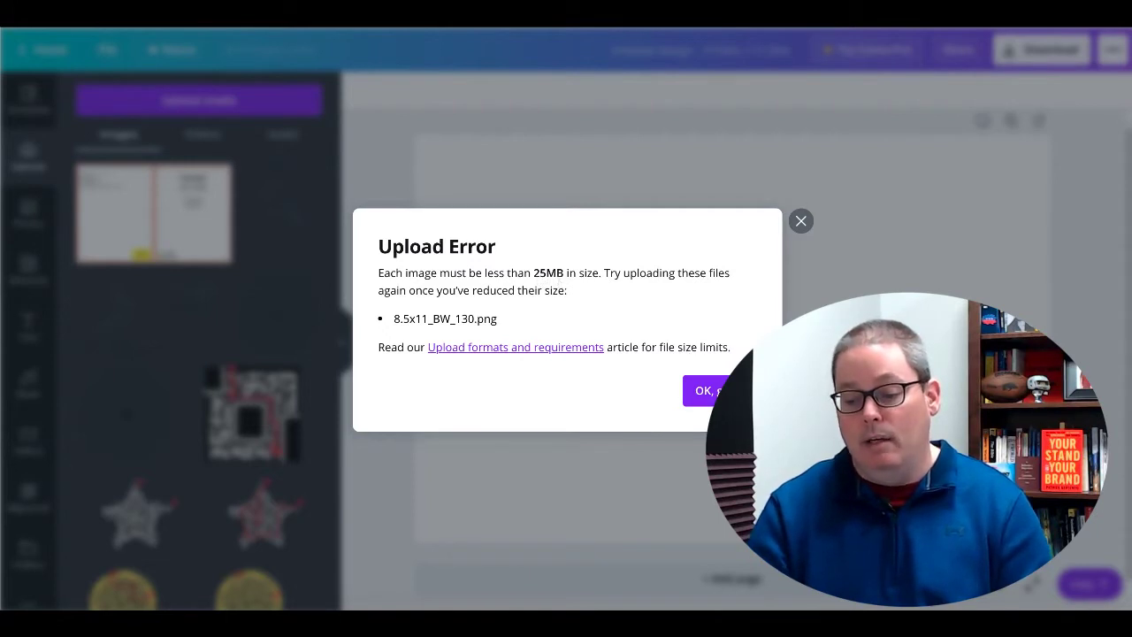
pyautogui.click(720, 391)
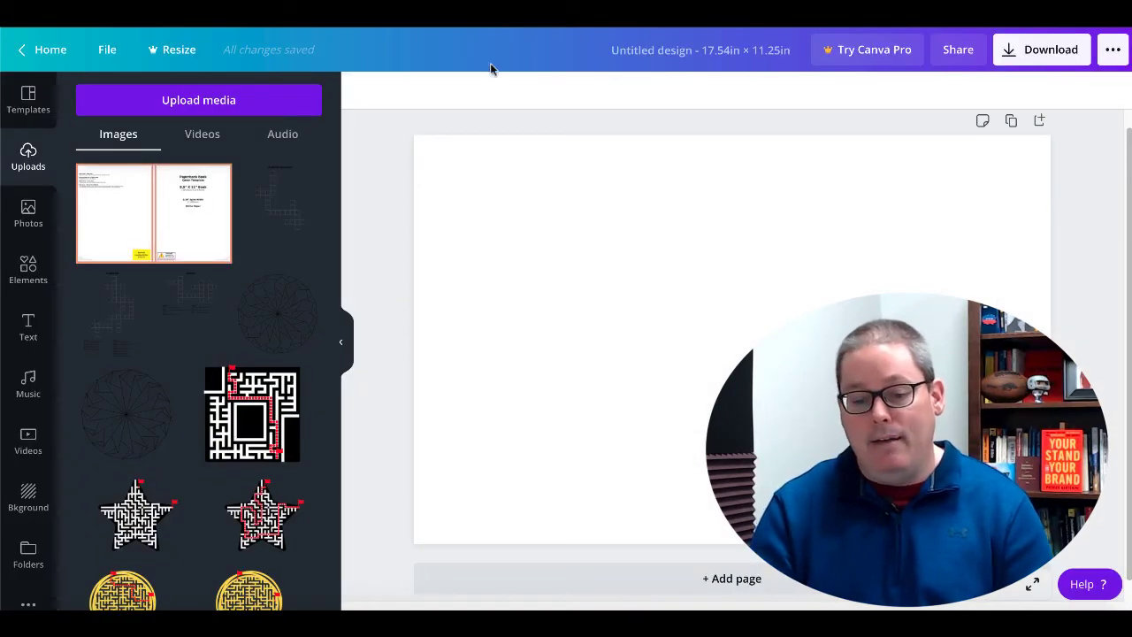
# Upload 8.5x11_BW_130.jpg from the device's Downloads folder to the design's media.
pyautogui.click(213, 105)
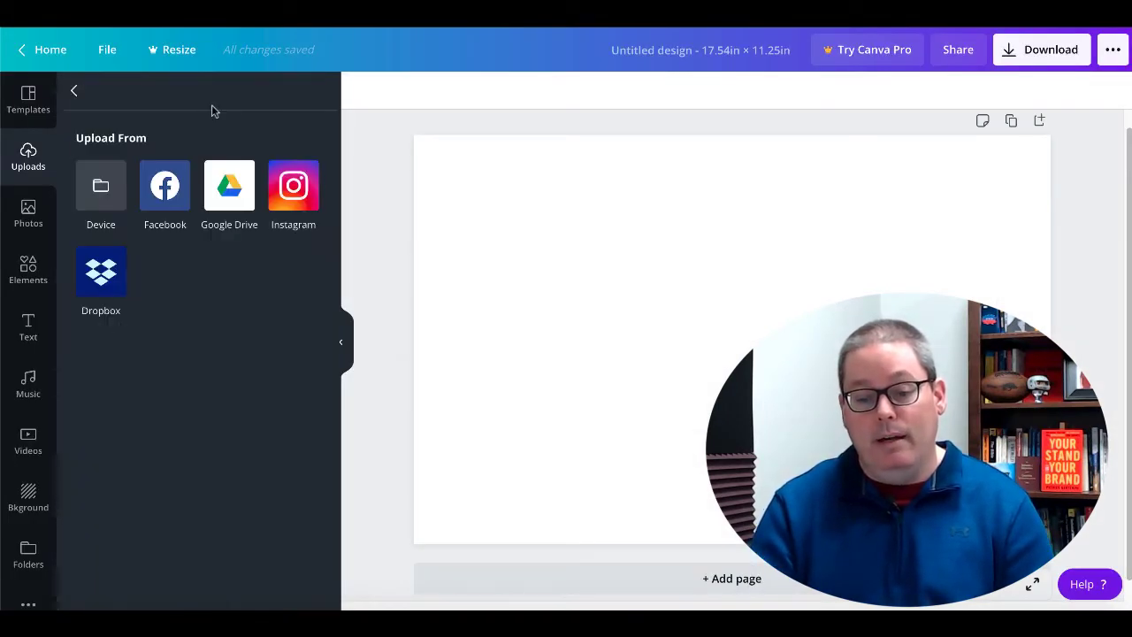
pyautogui.click(107, 193)
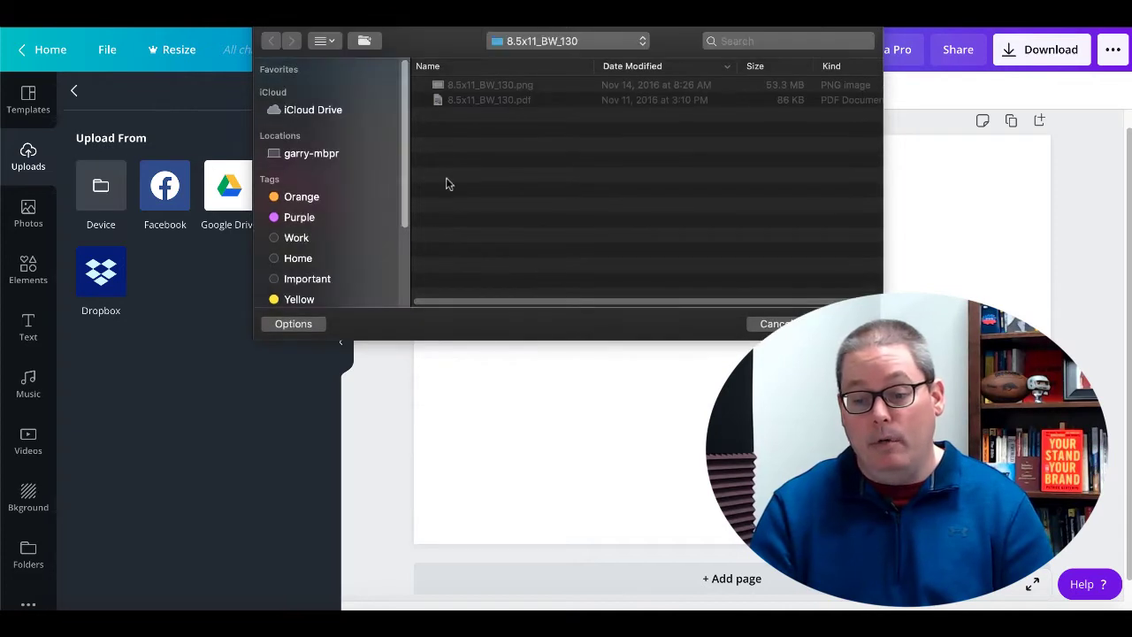
pyautogui.click(483, 84)
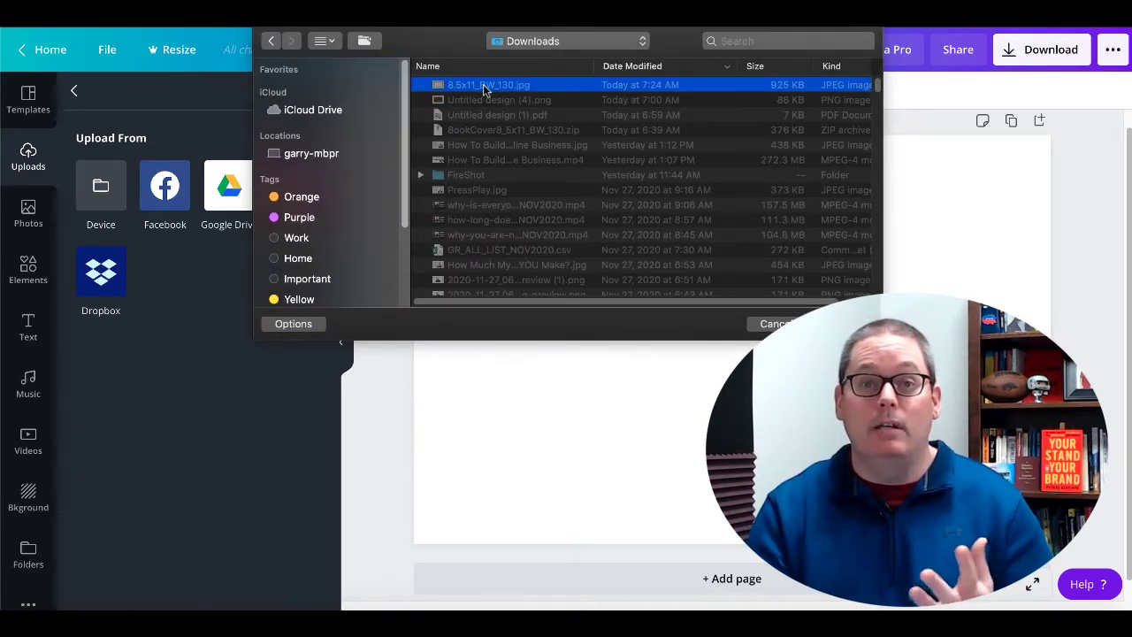
pyautogui.doubleClick(533, 85)
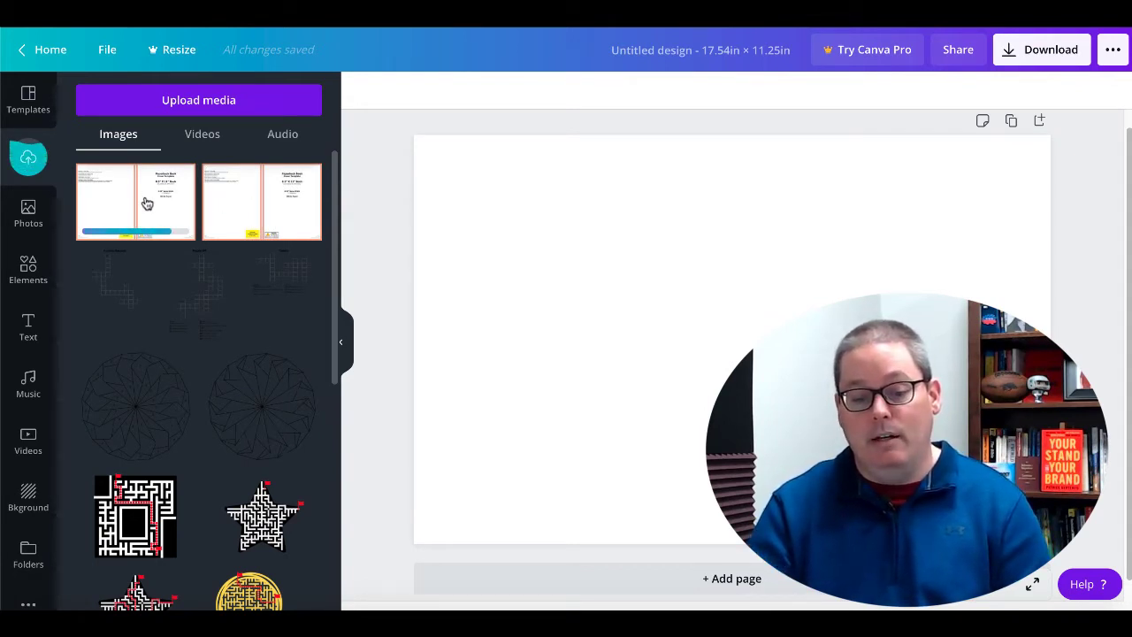
# Add the uploaded KDP cover template image to the page and enlarge it to fill the whole canvas.
pyautogui.click(233, 205)
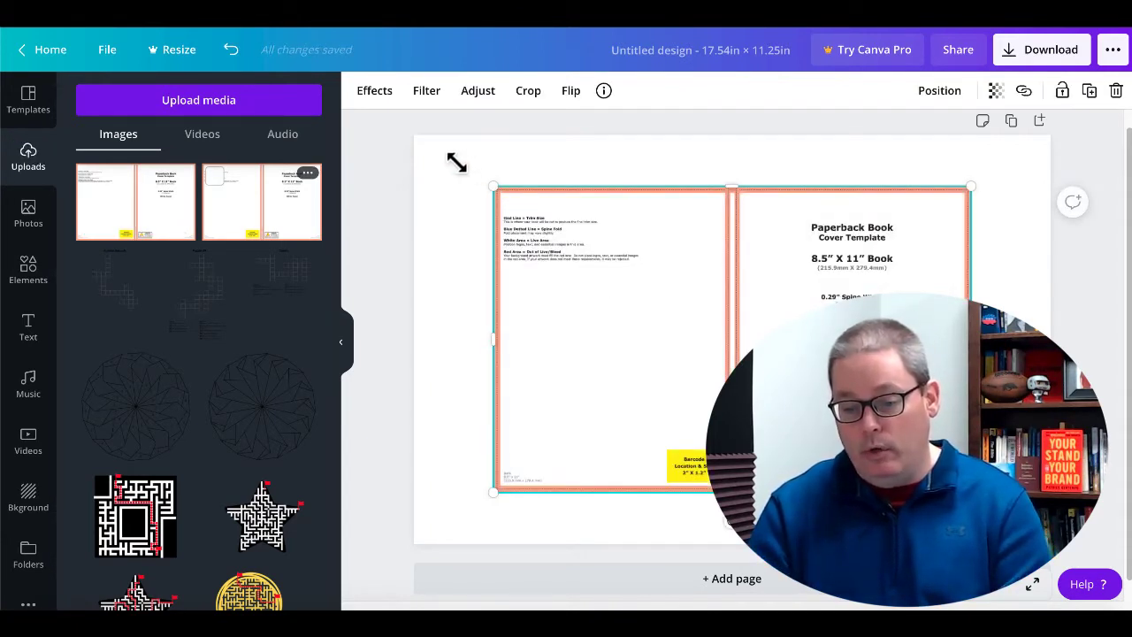
pyautogui.moveTo(443, 158); pyautogui.dragTo(412, 142)
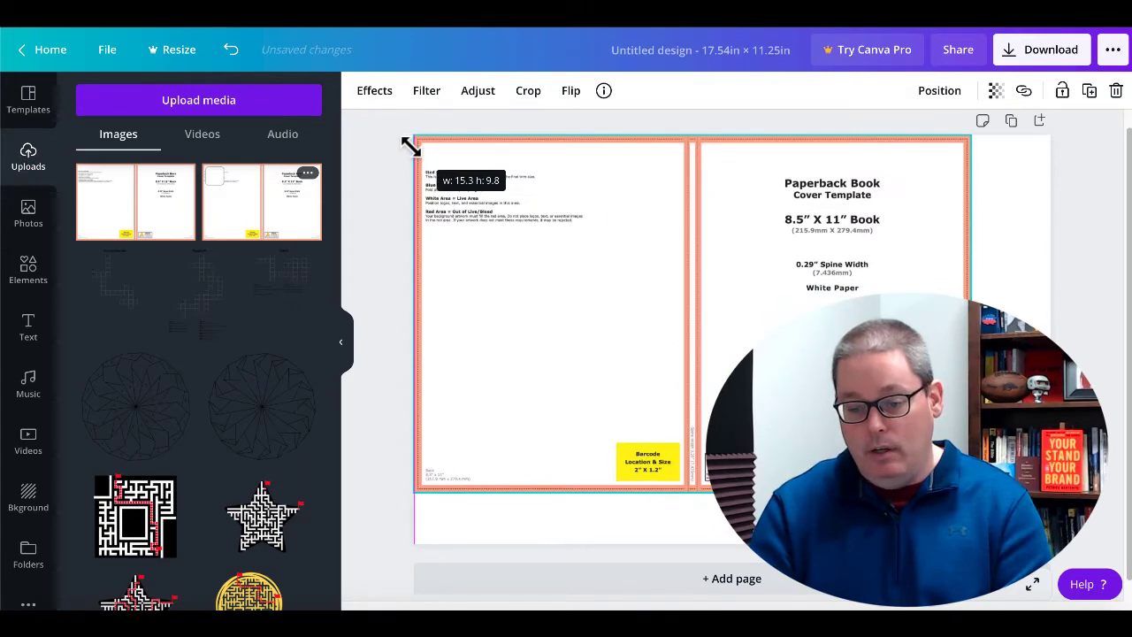
pyautogui.moveTo(970, 488); pyautogui.dragTo(1047, 541)
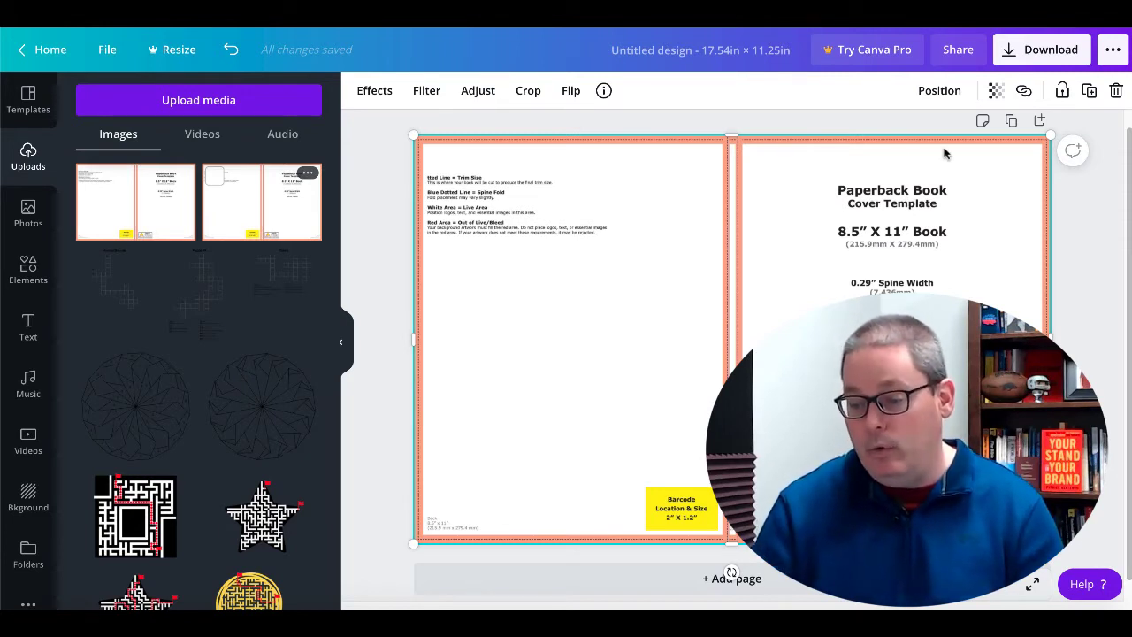
# Try a transparency of 66 on the cover template image and restore its full opacity.
pyautogui.click(993, 94)
pyautogui.moveTo(947, 134); pyautogui.dragTo(919, 143)
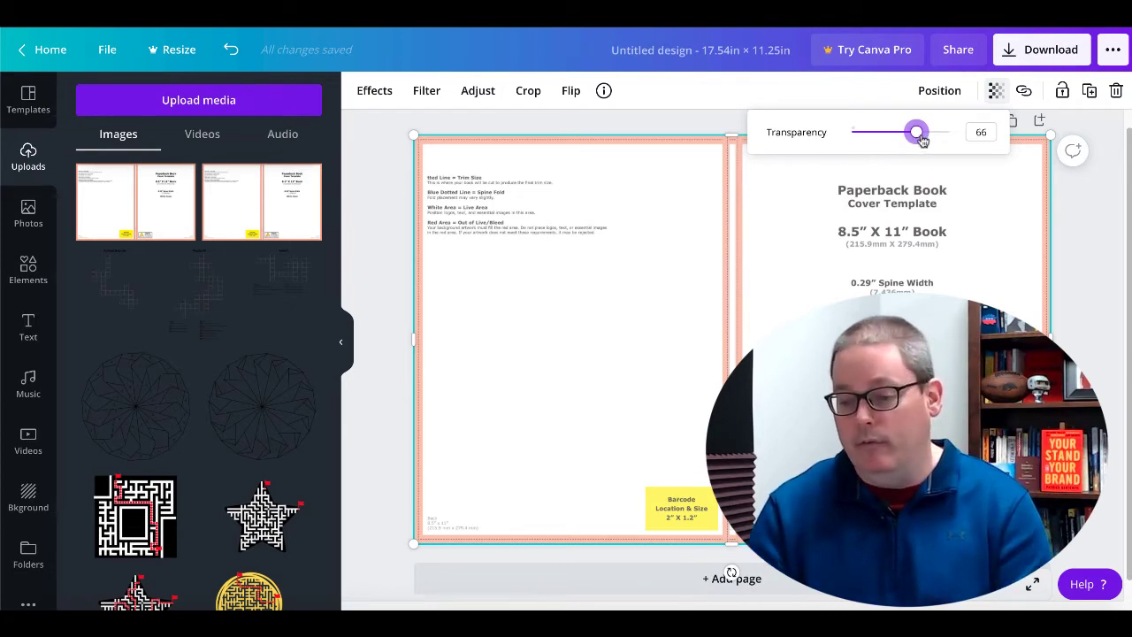
pyautogui.moveTo(917, 142); pyautogui.dragTo(962, 137)
pyautogui.click(987, 232)
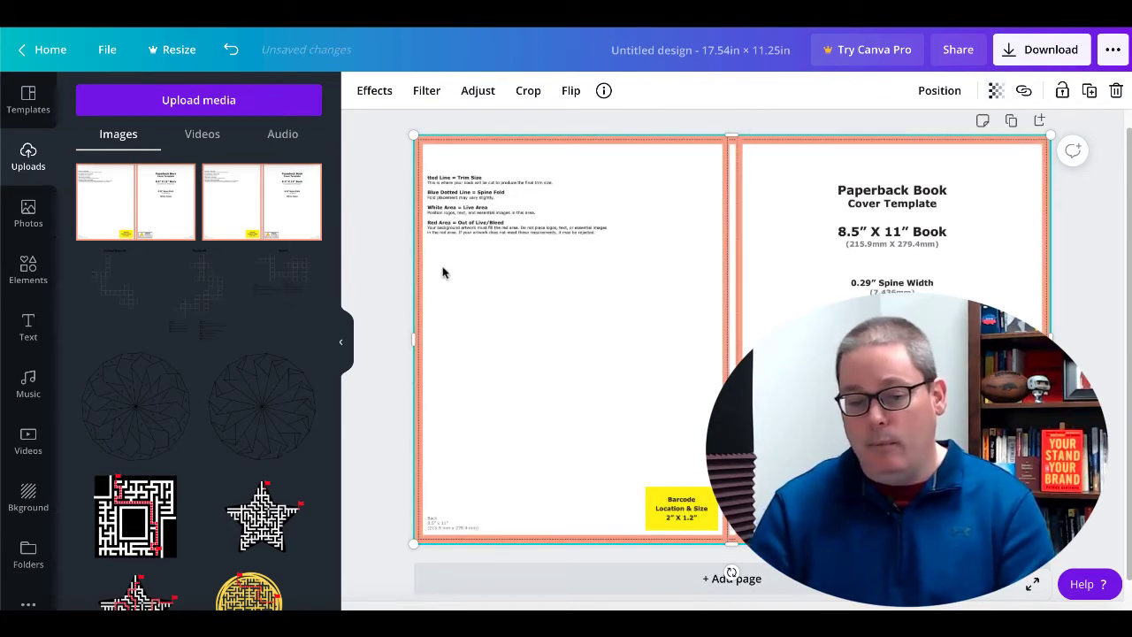
# Apply the first page of the Dark Brown Assorted Breads Raffle Flyer template to the page.
pyautogui.click(29, 106)
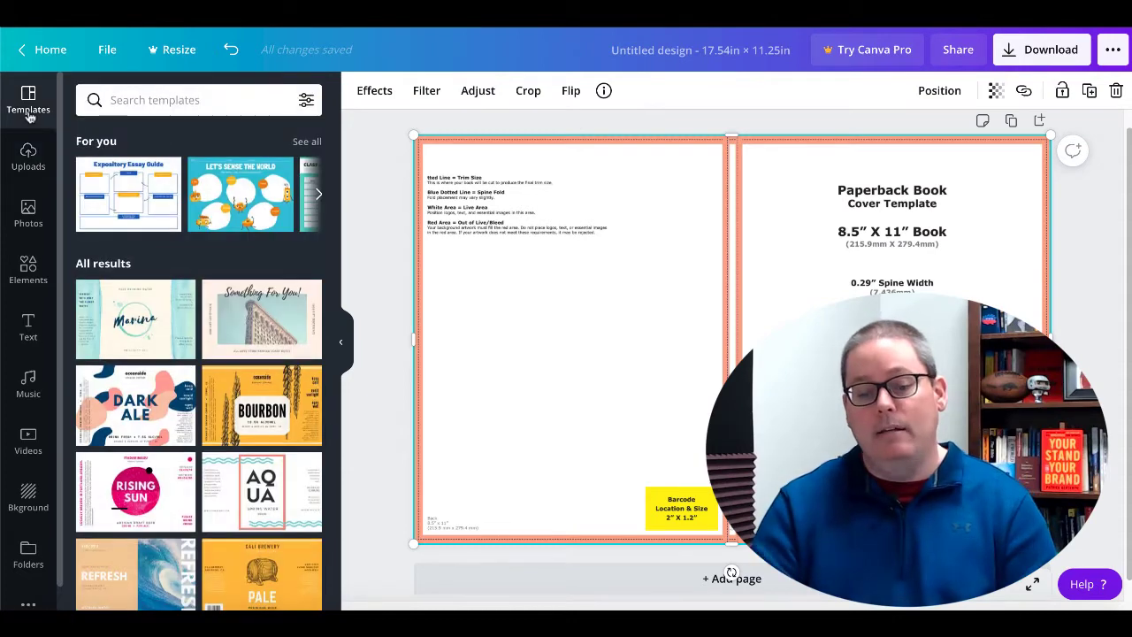
pyautogui.scroll(-4, 203, 394)
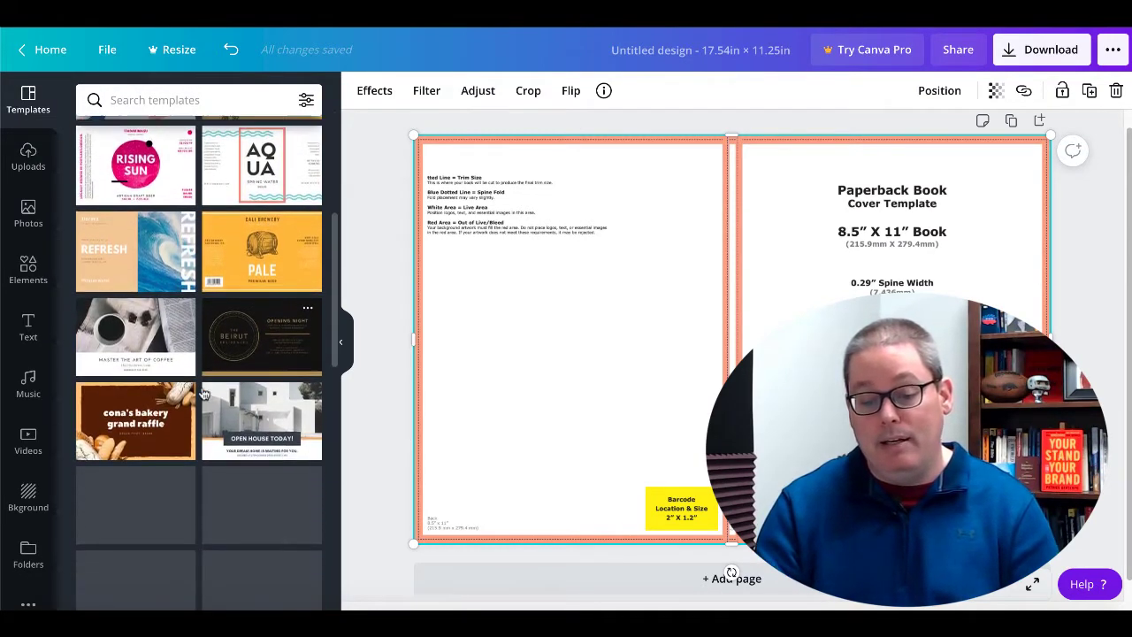
pyautogui.click(139, 399)
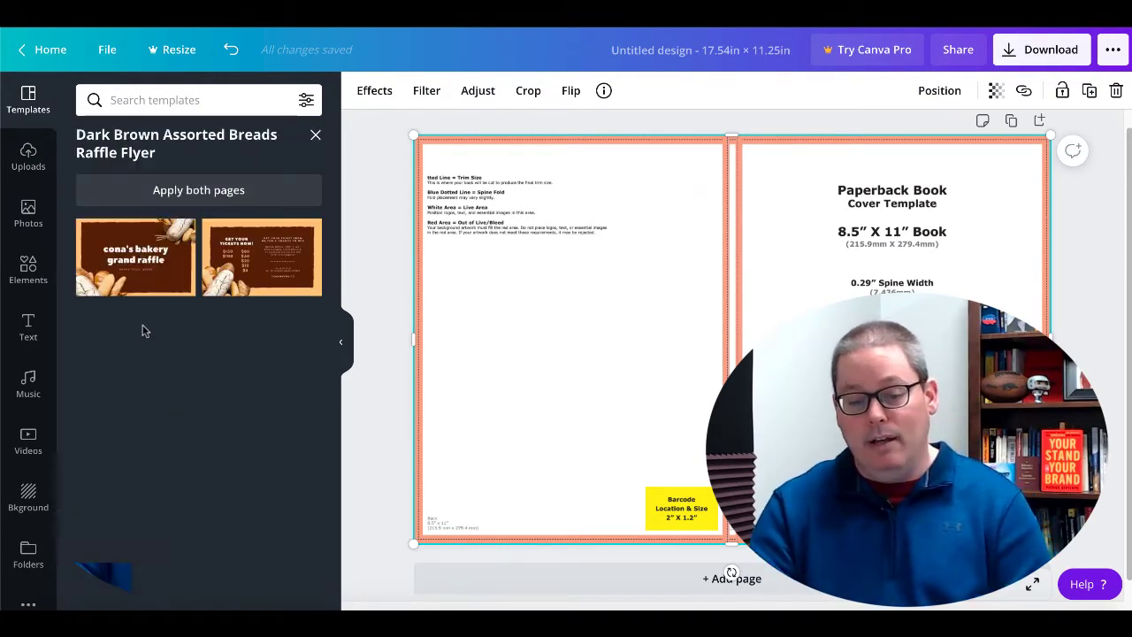
pyautogui.click(146, 263)
pyautogui.click(842, 269)
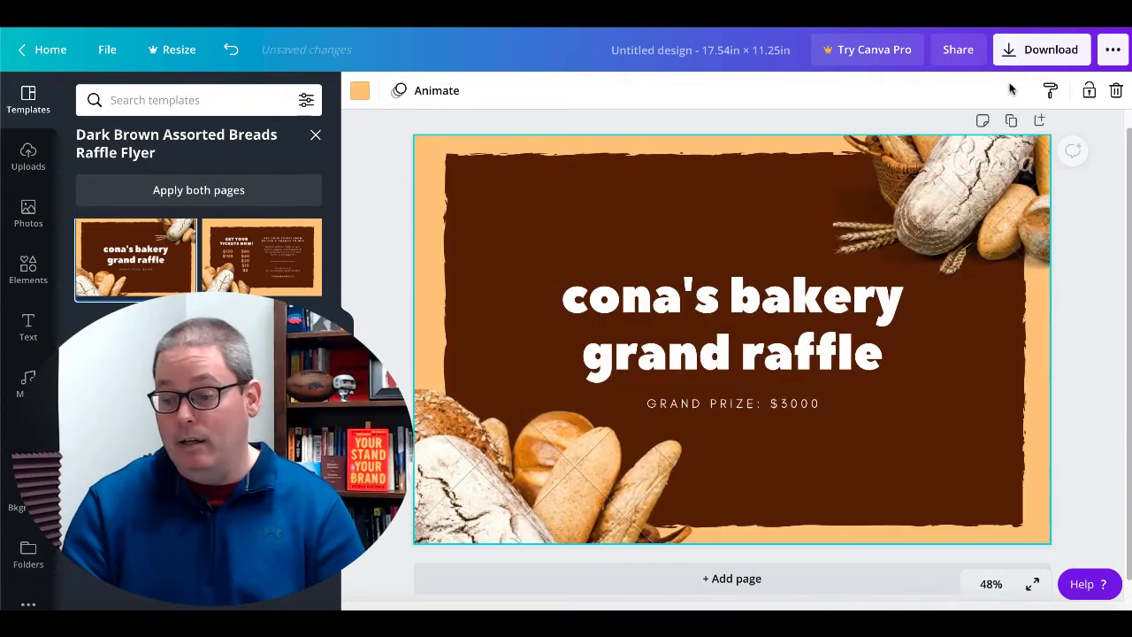
# Check the design's download options, and delete the two bread images from the upper-right and lower-left corners of the page.
pyautogui.click(1027, 55)
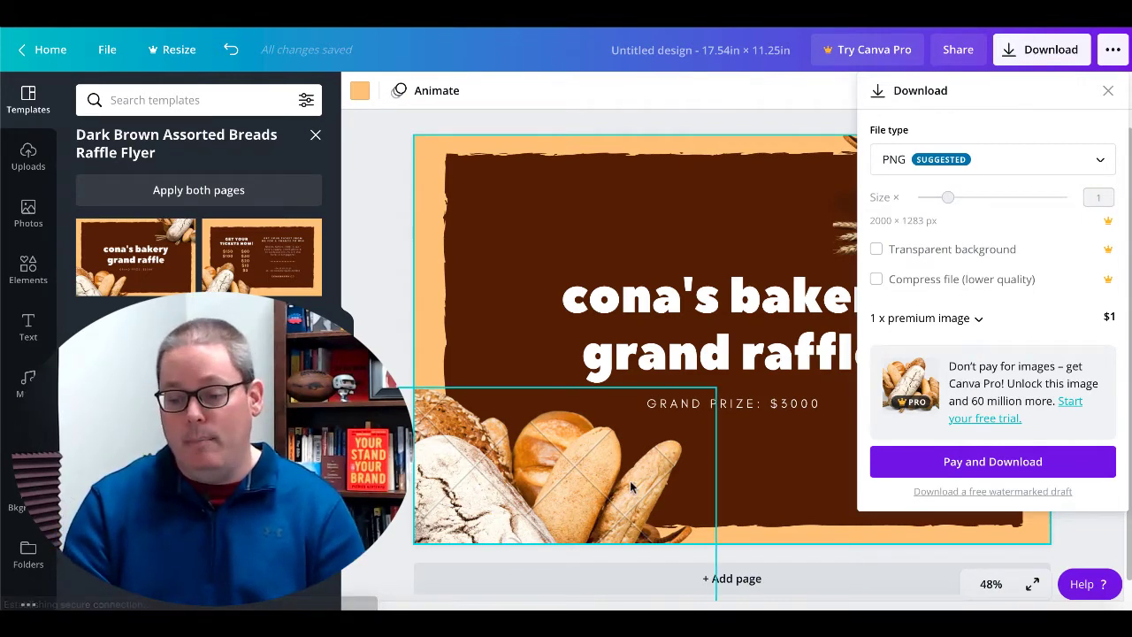
pyautogui.click(1107, 91)
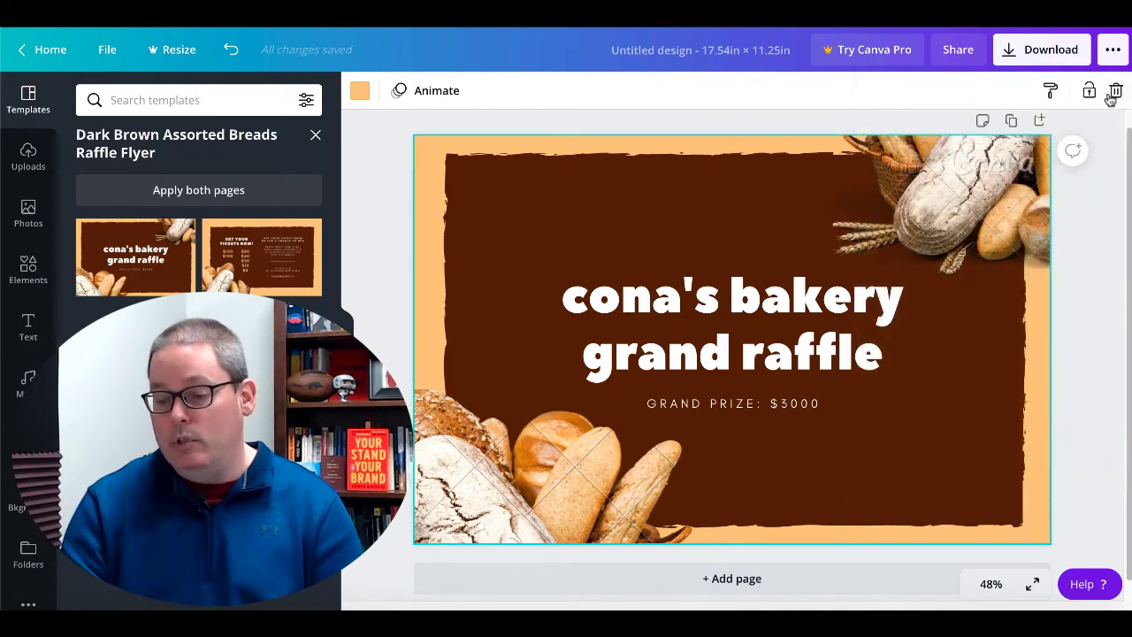
pyautogui.click(970, 212)
pyautogui.press('Delete')
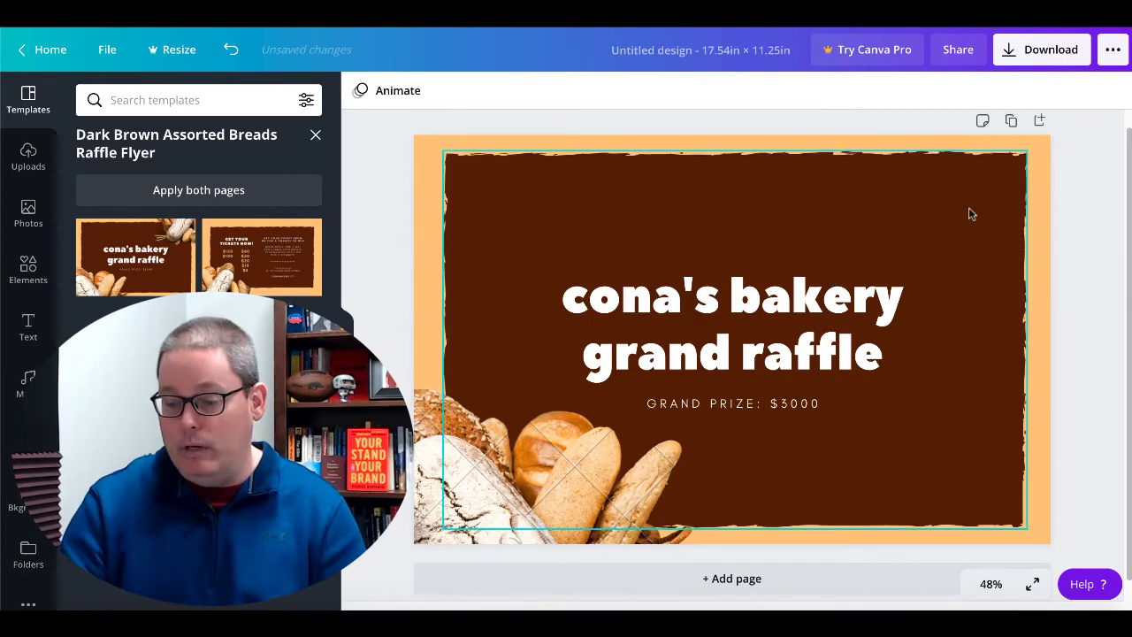
pyautogui.click(502, 516)
pyautogui.press('Delete')
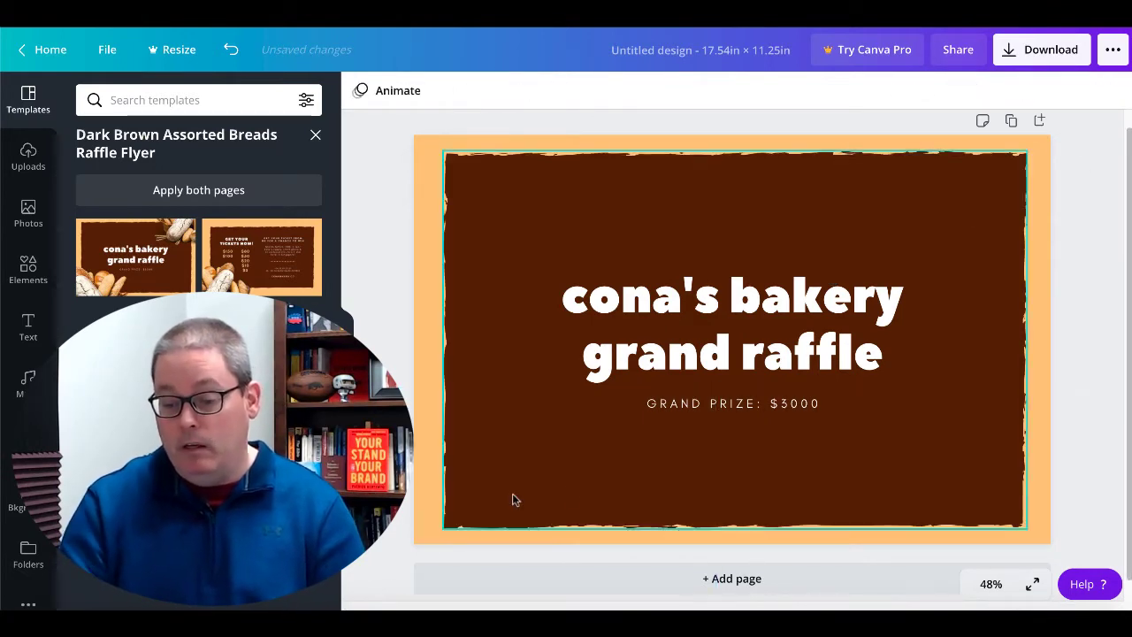
# Replace the "cona's bakery grand raffle" heading with "Change Text".
pyautogui.tripleClick(695, 302)
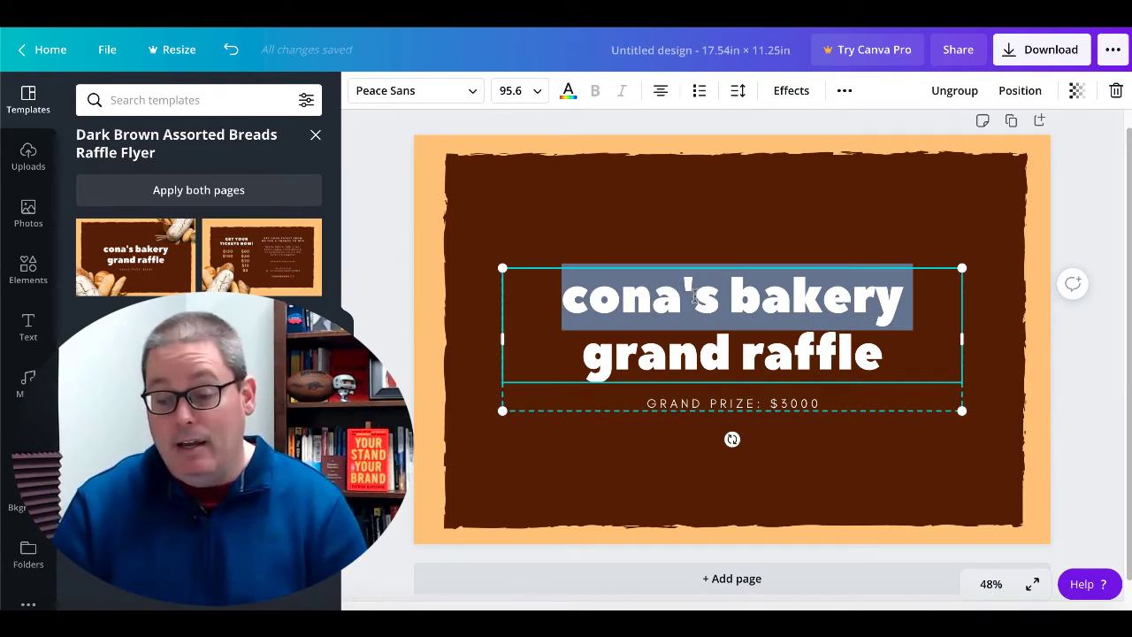
pyautogui.write('D')
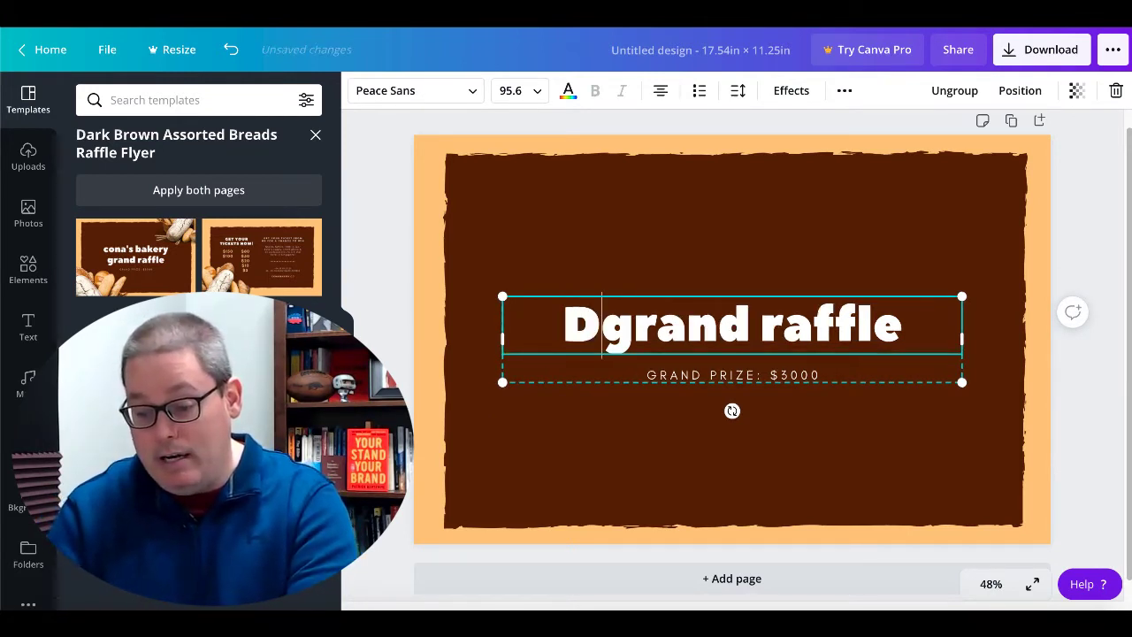
pyautogui.press('BackSpace')
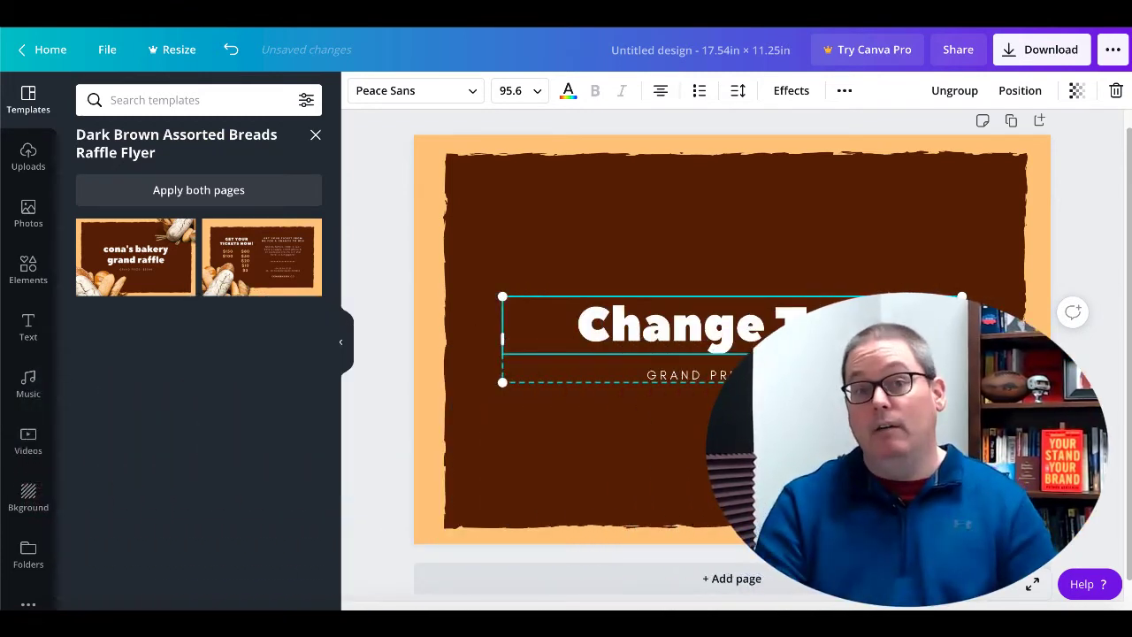
# Browse the available fonts for the word "Change" in the heading.
pyautogui.doubleClick(728, 323)
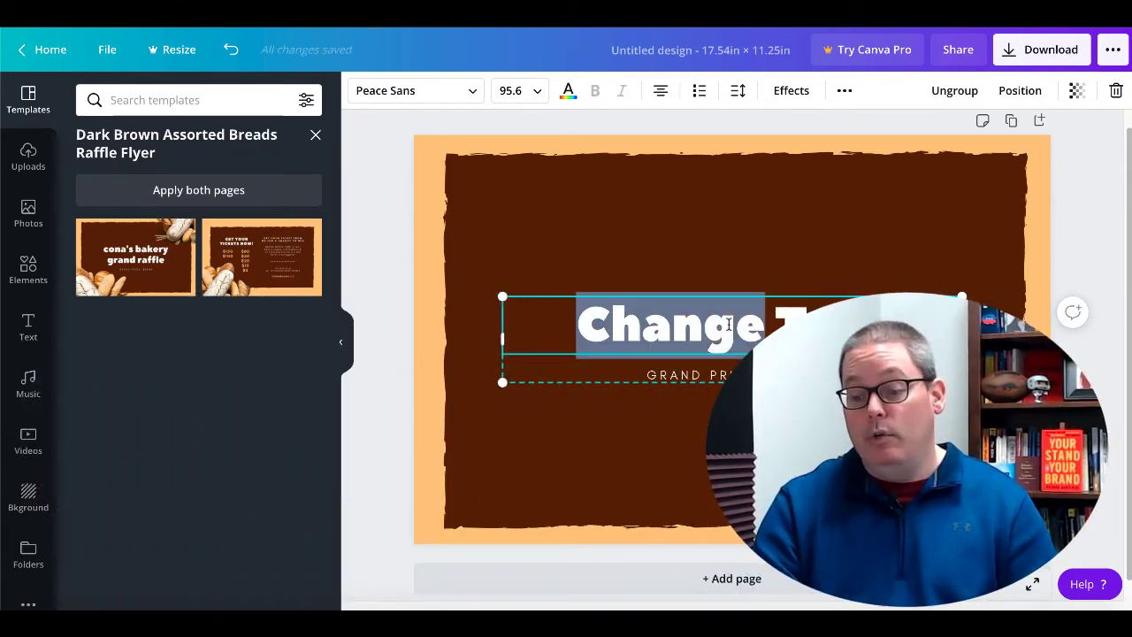
pyautogui.click(474, 97)
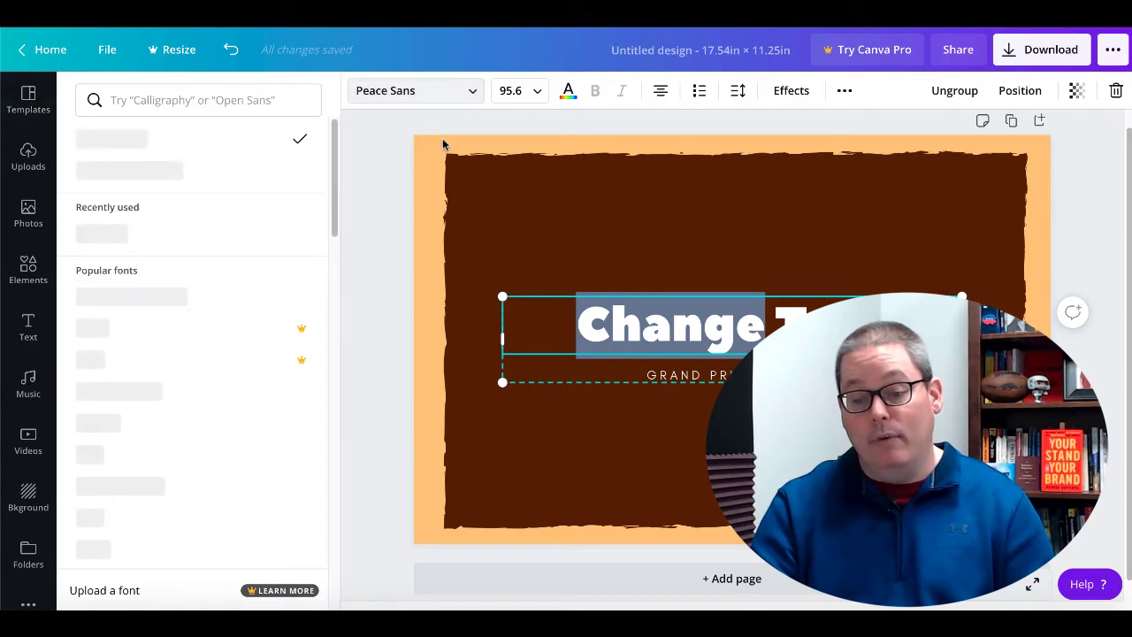
pyautogui.scroll(-1, 205, 376)
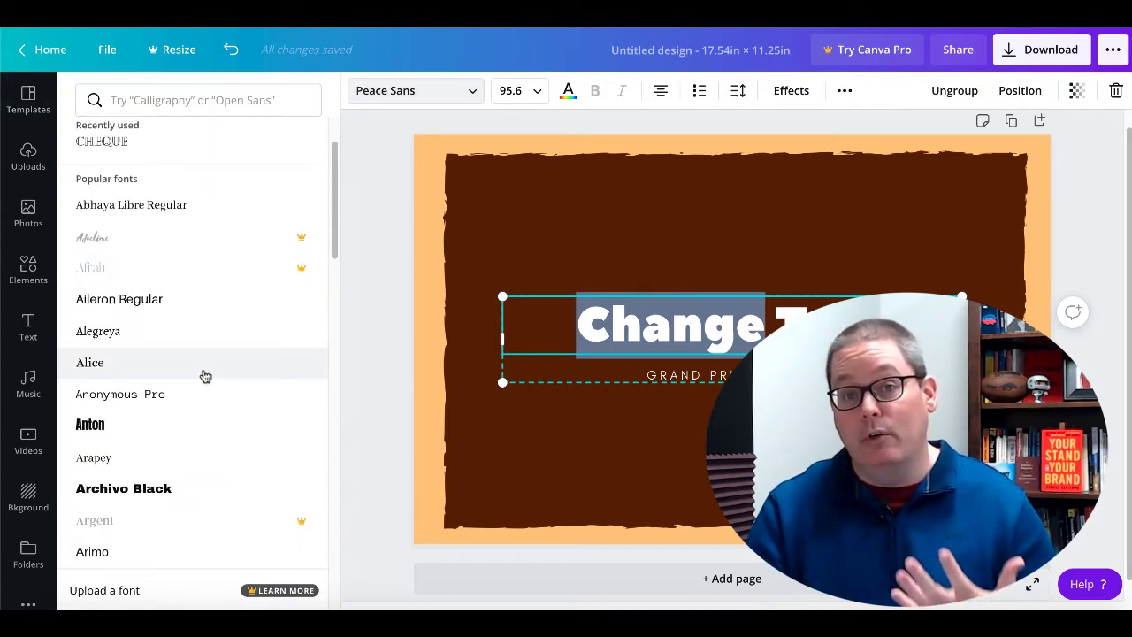
pyautogui.scroll(1, 206, 376)
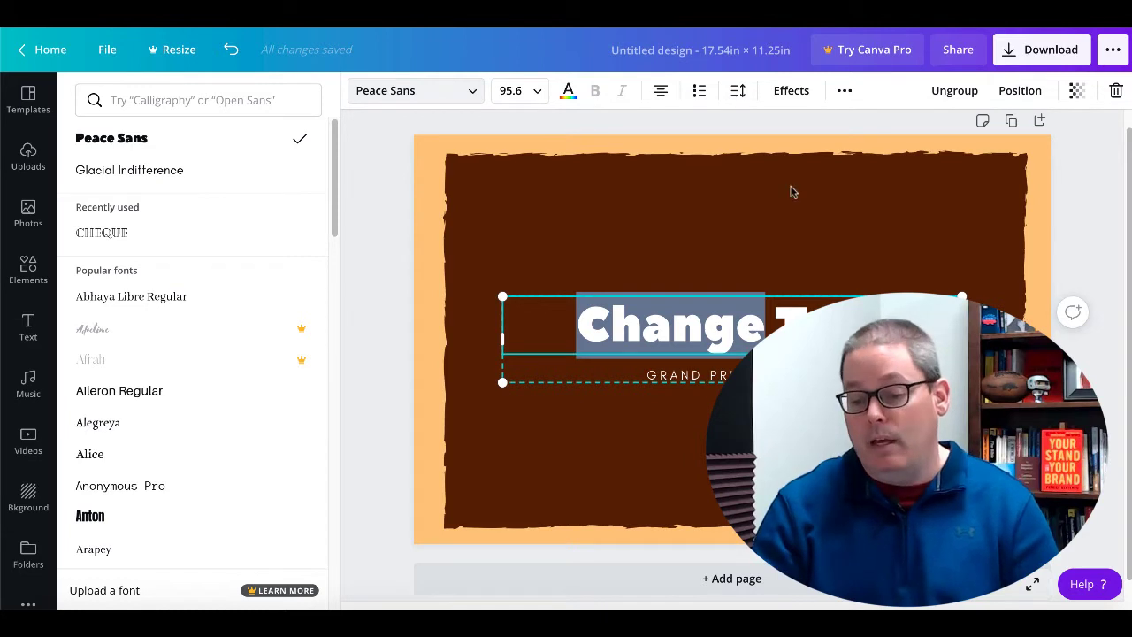
pyautogui.click(789, 281)
# Delete the heading and the "GRAND PRIZE: $3000" line, keeping only the brown and orange background.
pyautogui.click(770, 316)
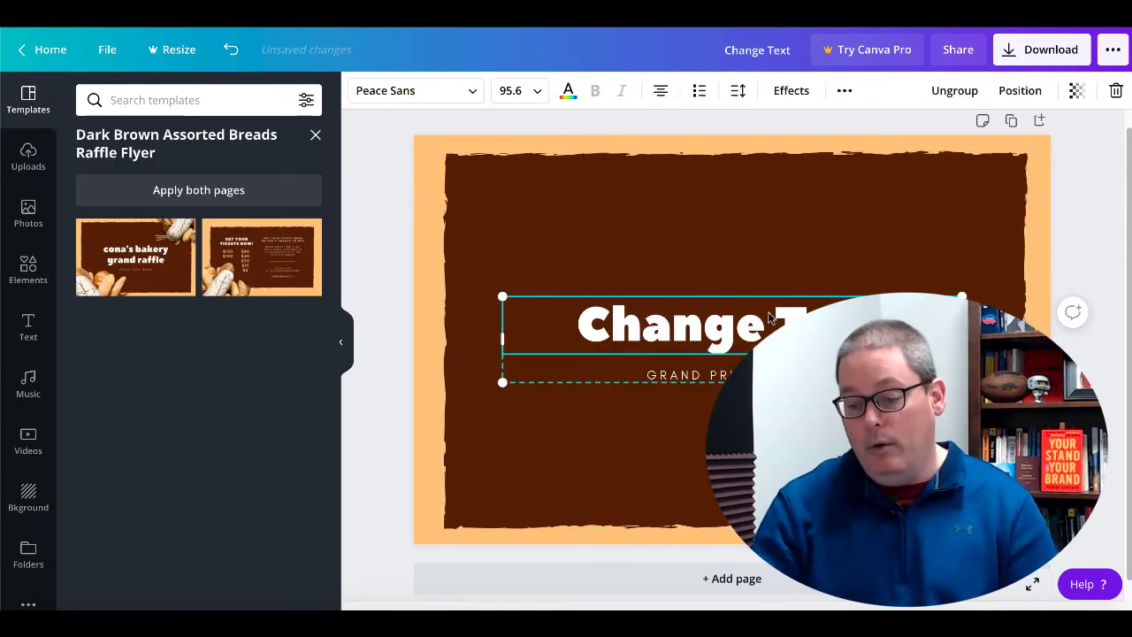
pyautogui.press('Delete')
pyautogui.click(763, 301)
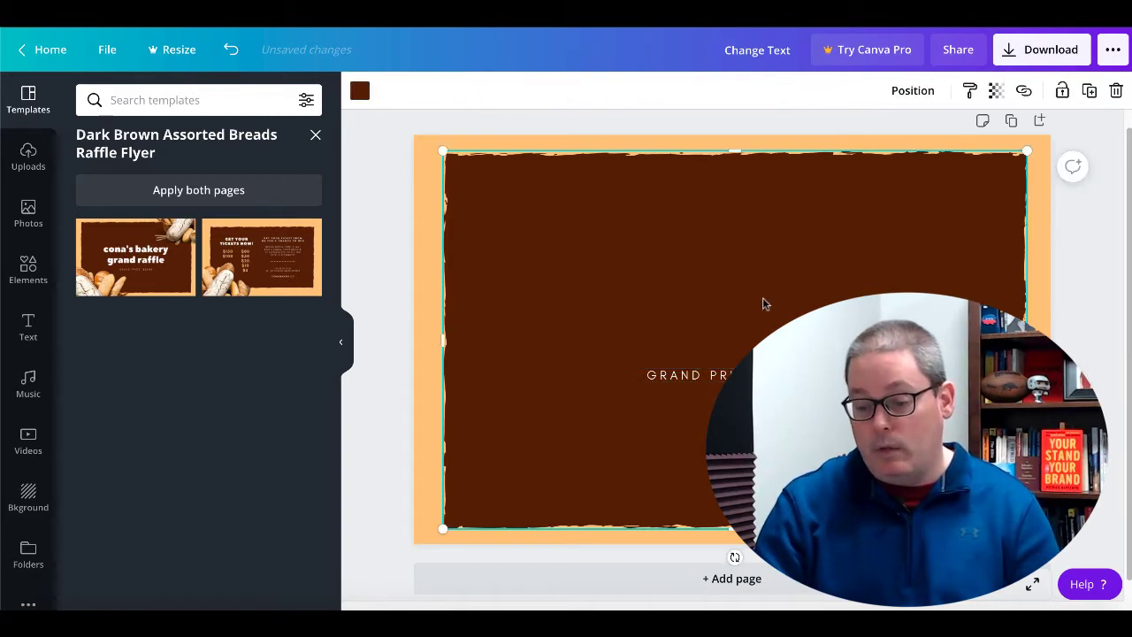
pyautogui.click(768, 374)
pyautogui.press('Delete')
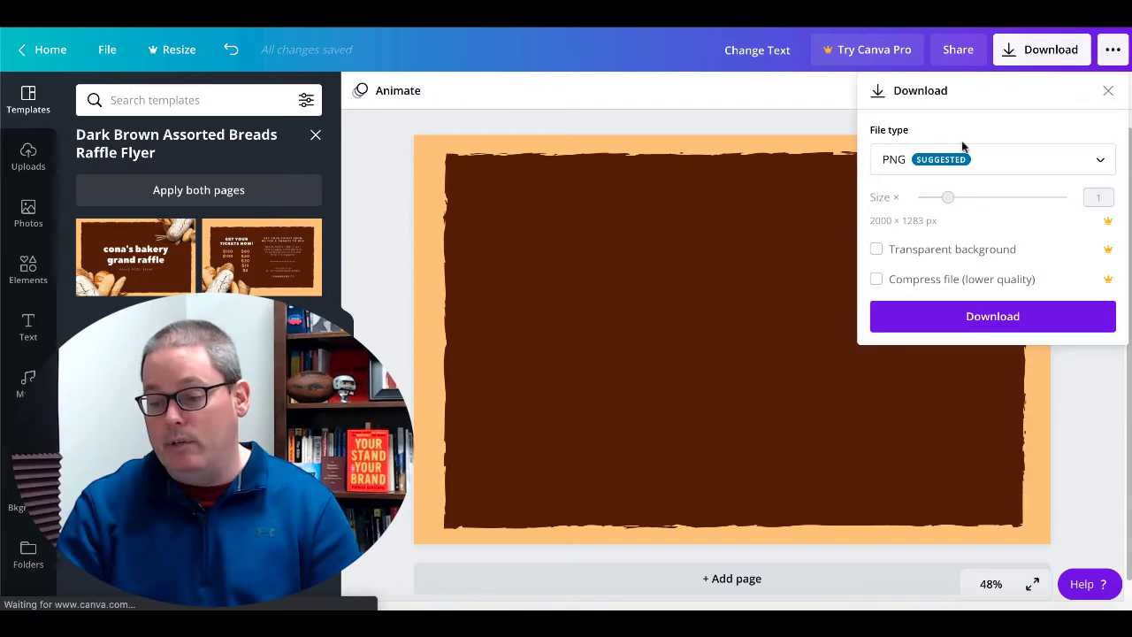
# Download the design as a PNG, and dismiss the post-scheduling promotion and the browser's download bar.
pyautogui.click(964, 162)
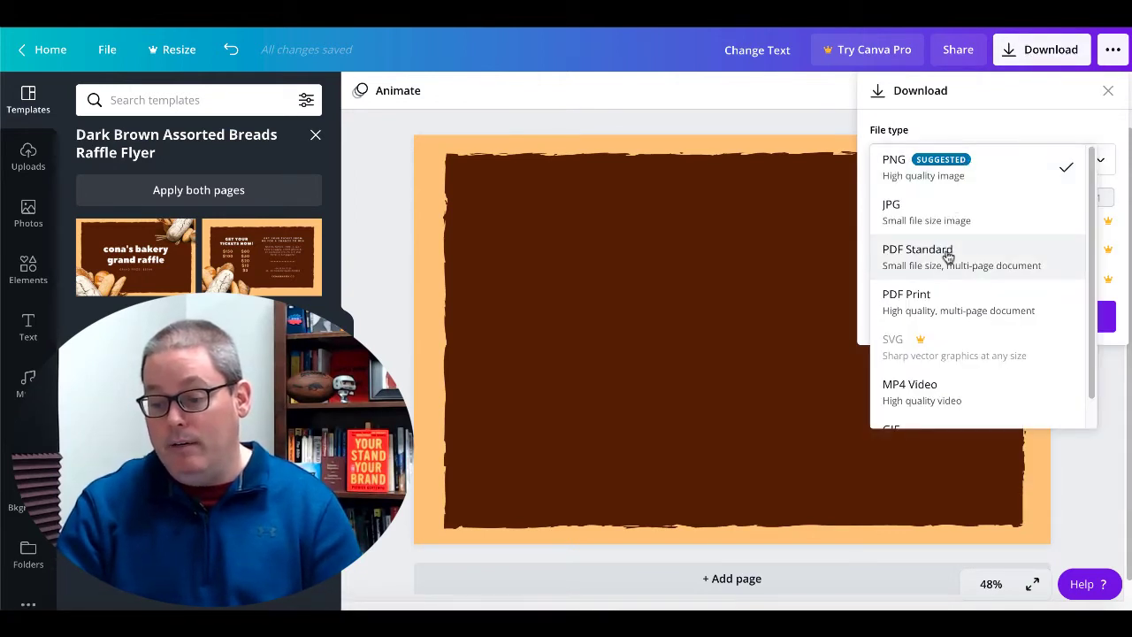
pyautogui.click(935, 171)
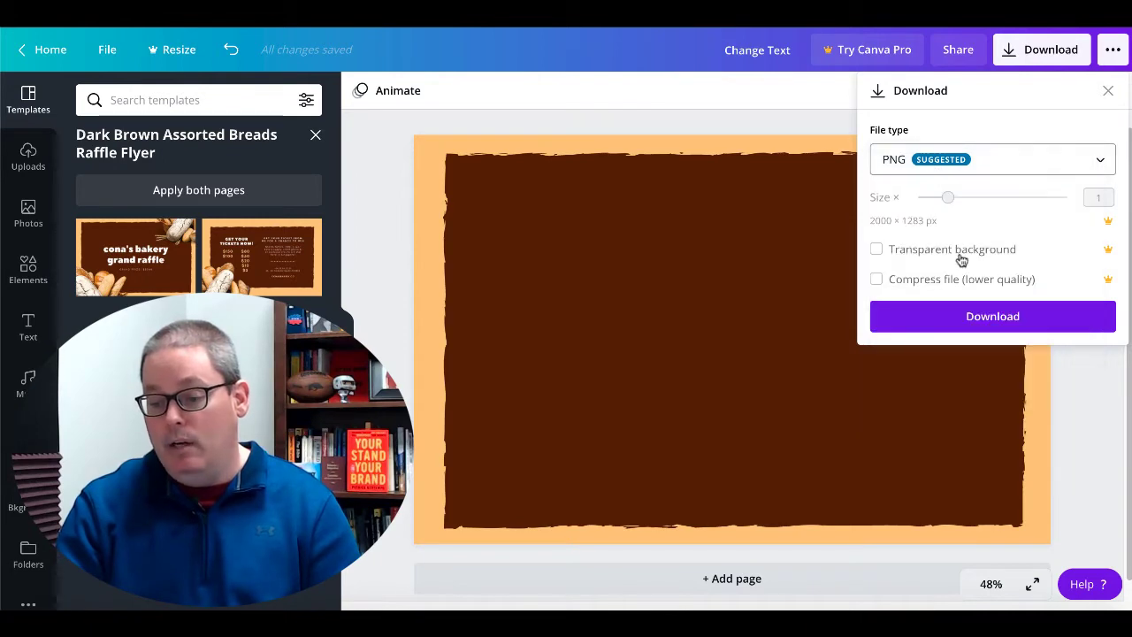
pyautogui.click(967, 317)
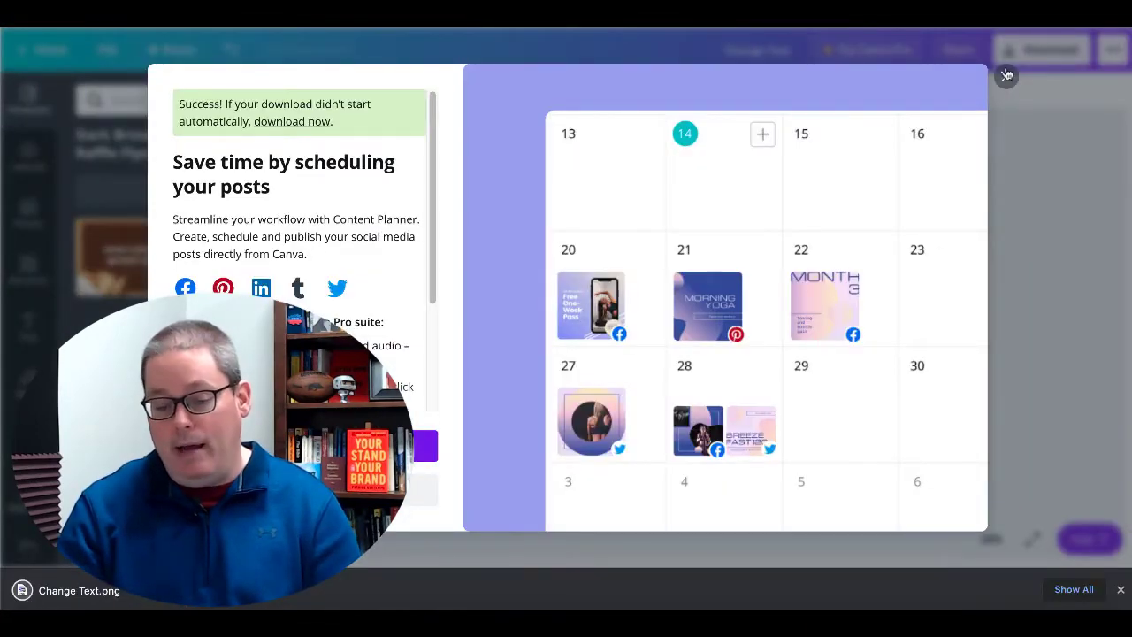
pyautogui.click(1006, 75)
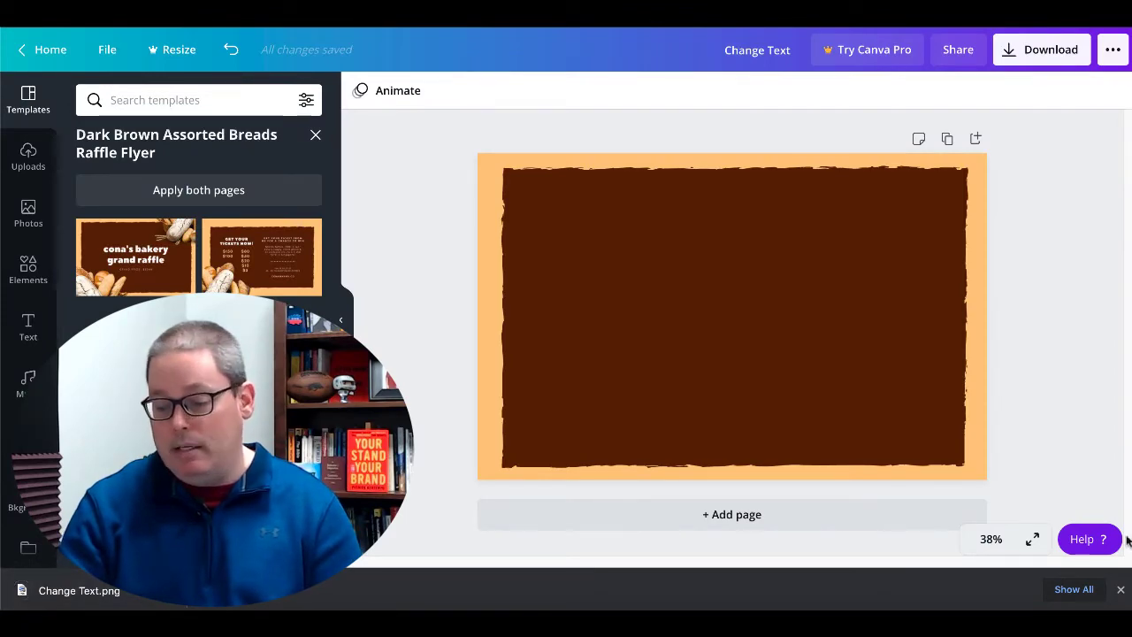
pyautogui.click(1121, 590)
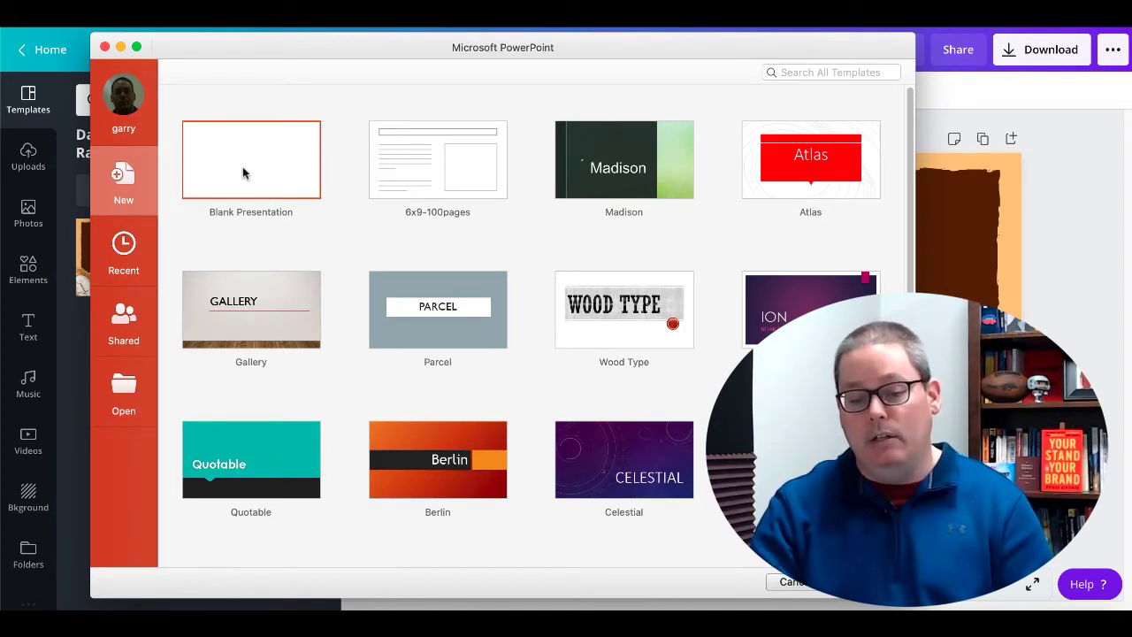
# In Microsoft PowerPoint, create a blank presentation and review the slide width and height in its page setup.
pyautogui.doubleClick(243, 172)
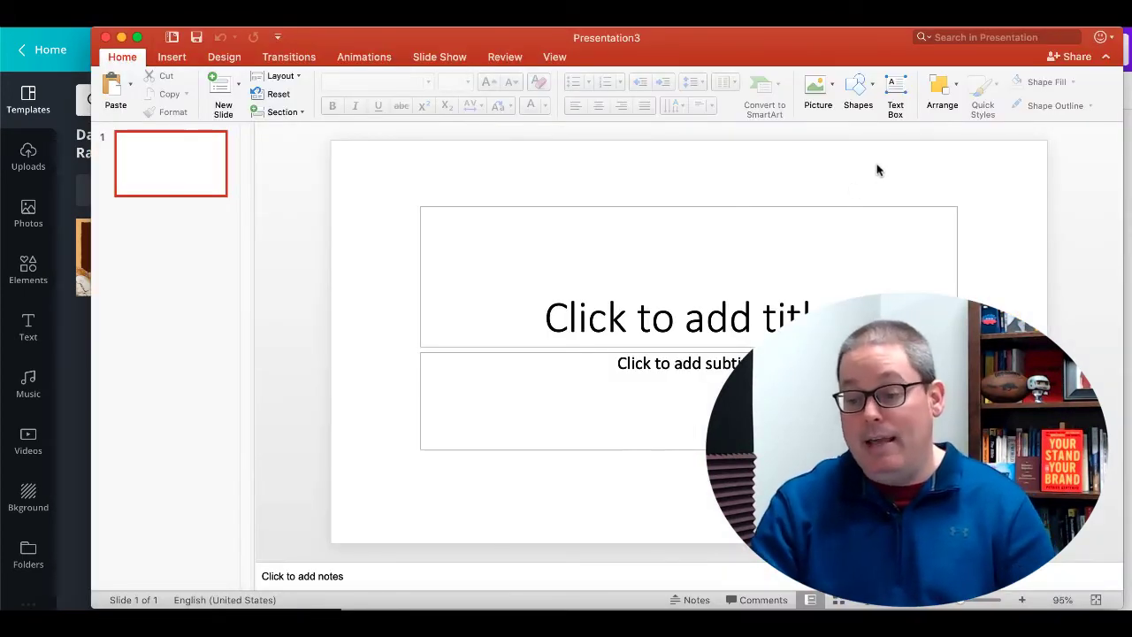
pyautogui.click(223, 58)
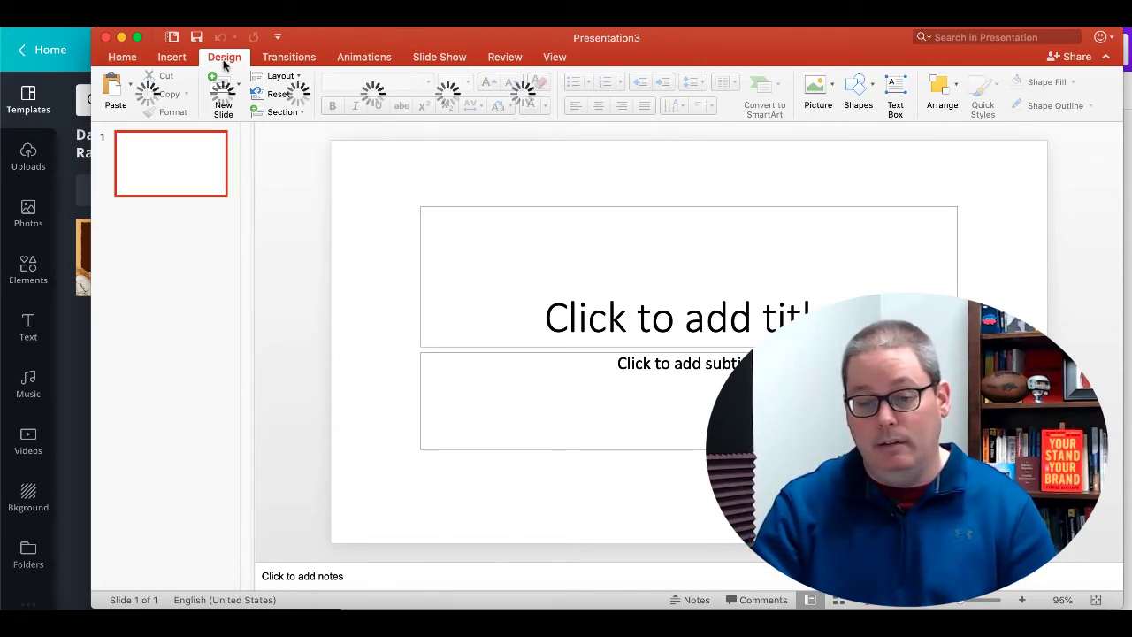
pyautogui.click(961, 92)
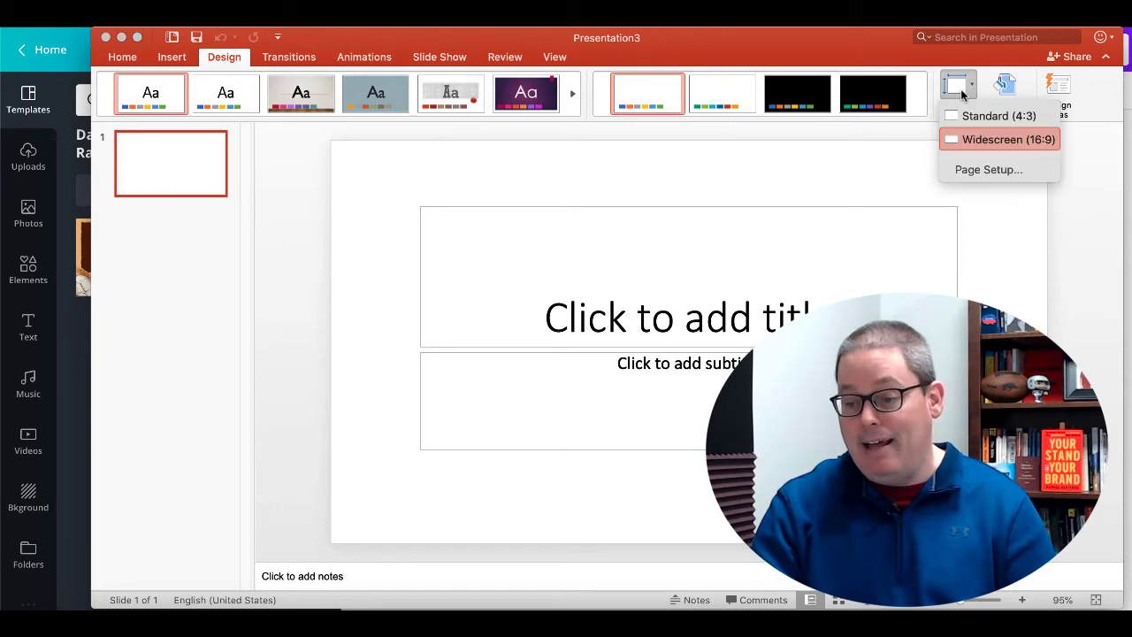
pyautogui.click(971, 175)
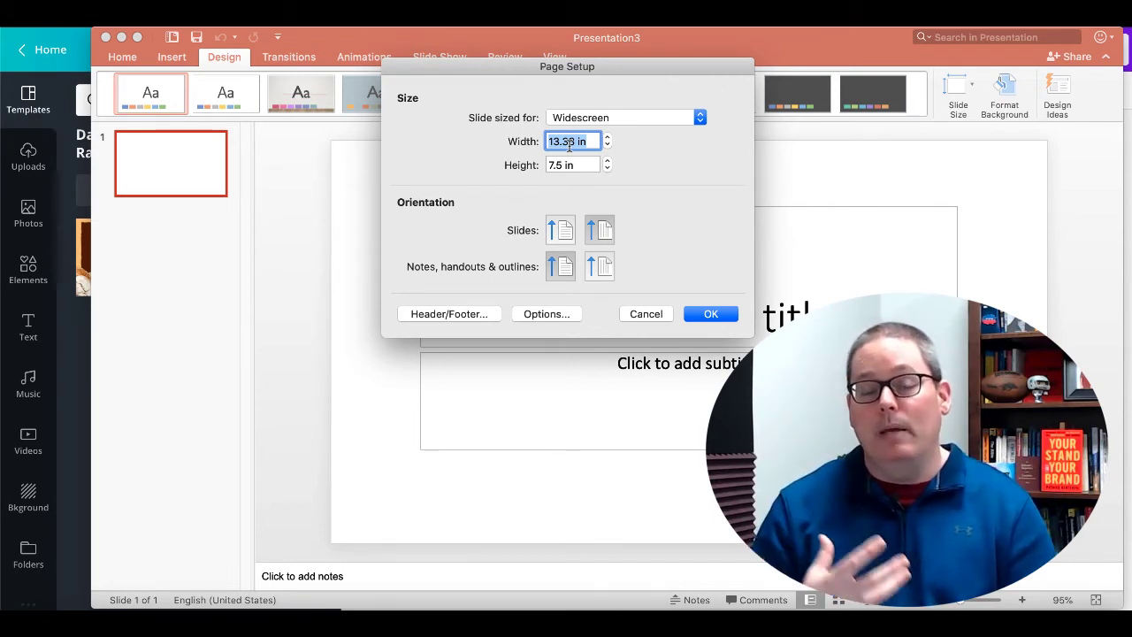
pyautogui.click(710, 314)
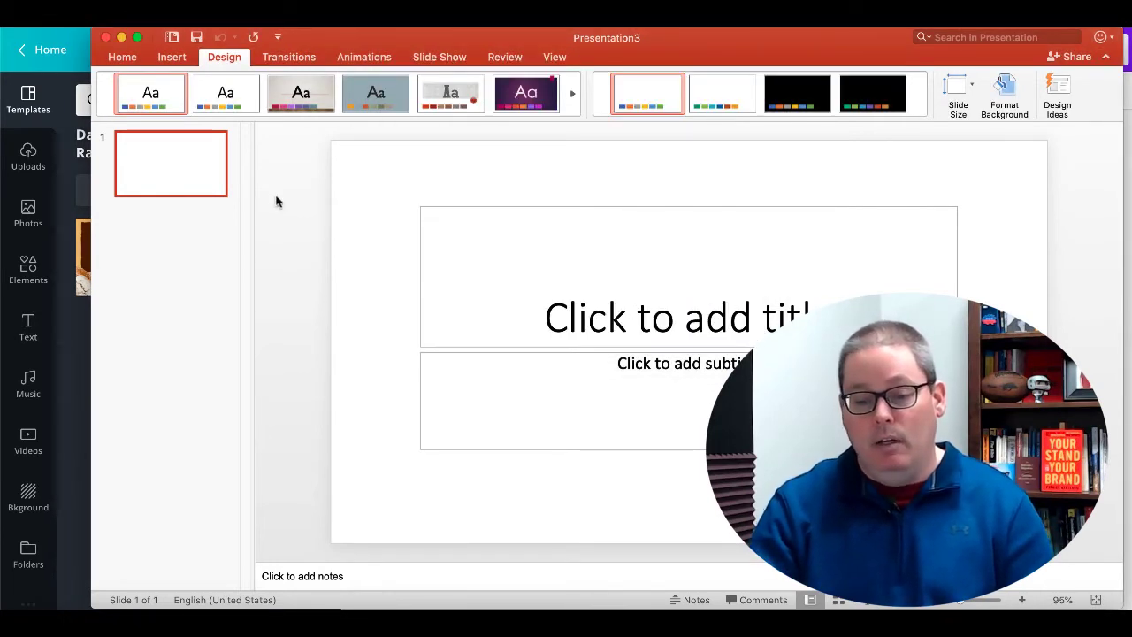
# Insert the picture Change Text.png from the Downloads folder onto the slide.
pyautogui.click(169, 57)
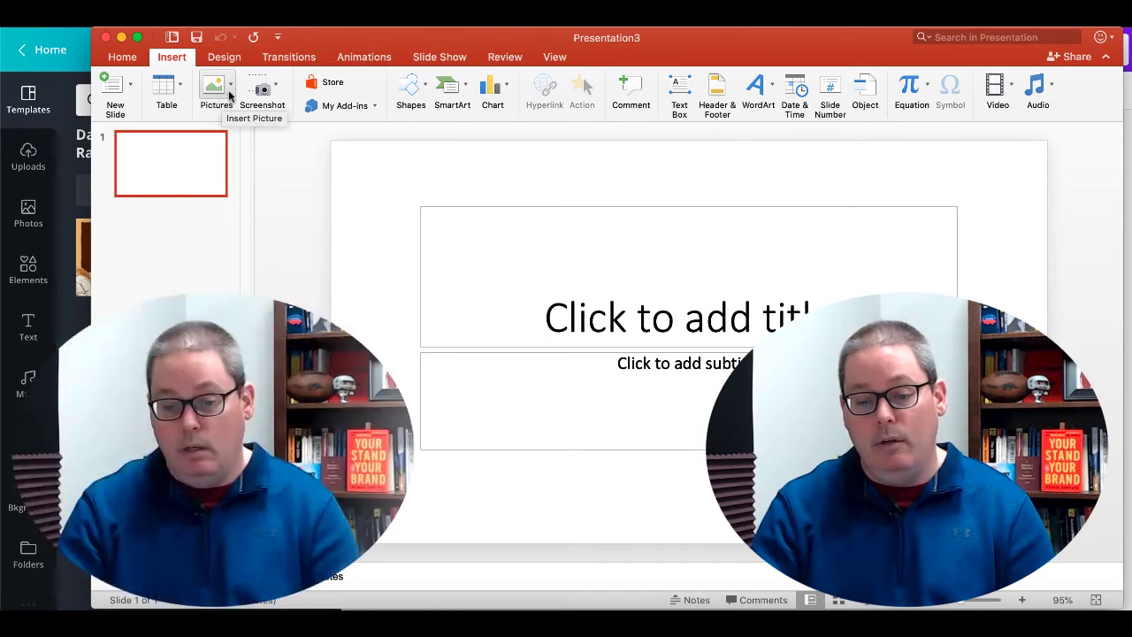
pyautogui.click(218, 97)
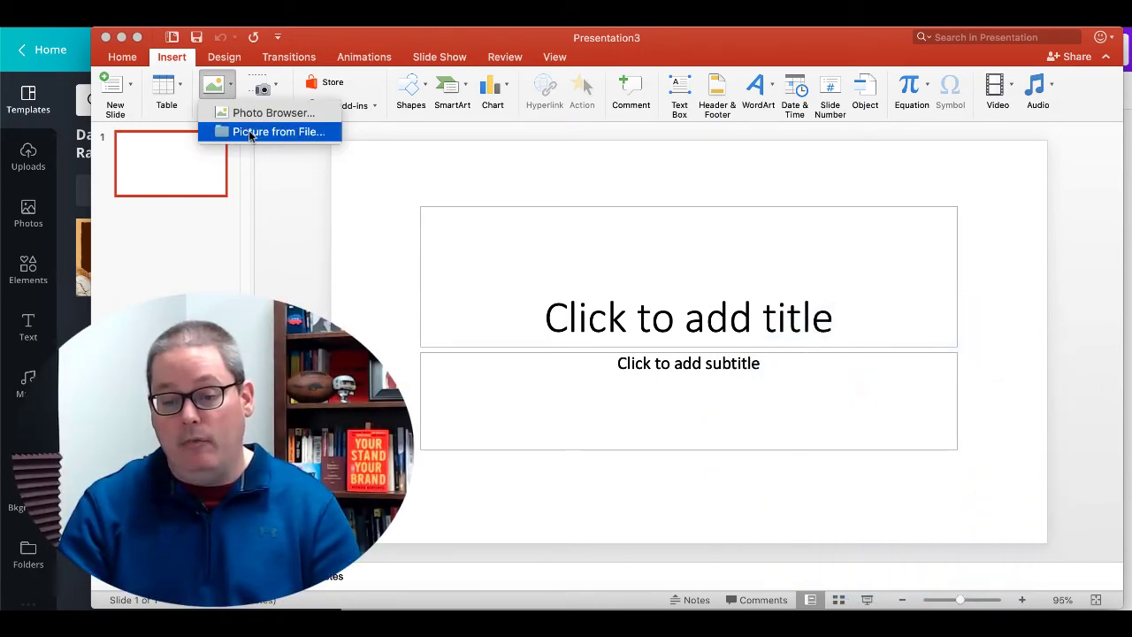
pyautogui.click(249, 132)
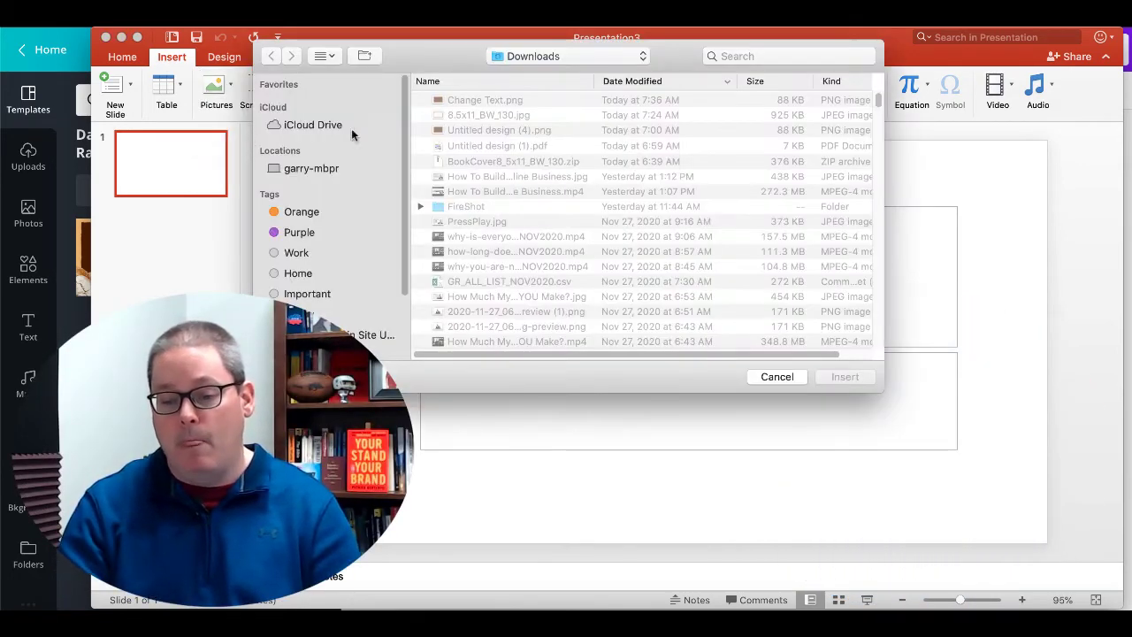
pyautogui.doubleClick(466, 102)
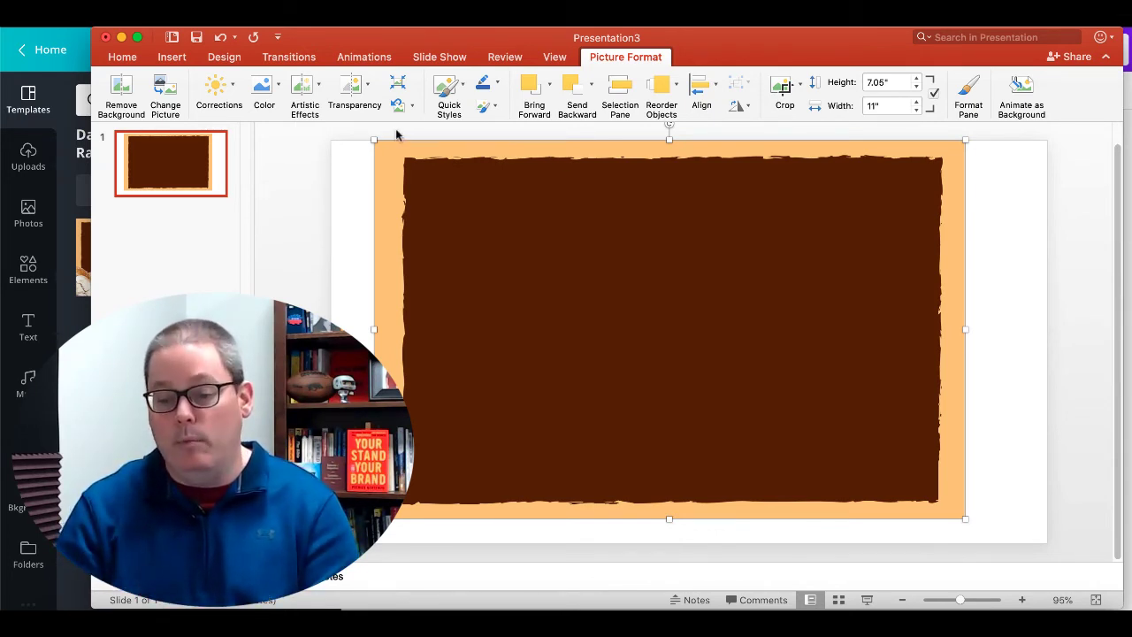
# Shrink the inserted background picture and place it in the slide's lower-right corner.
pyautogui.moveTo(372, 140); pyautogui.dragTo(648, 315)
pyautogui.moveTo(770, 377); pyautogui.dragTo(842, 402)
pyautogui.moveTo(731, 355); pyautogui.dragTo(801, 392)
# Start editing the slide's title placeholder.
pyautogui.click(663, 329)
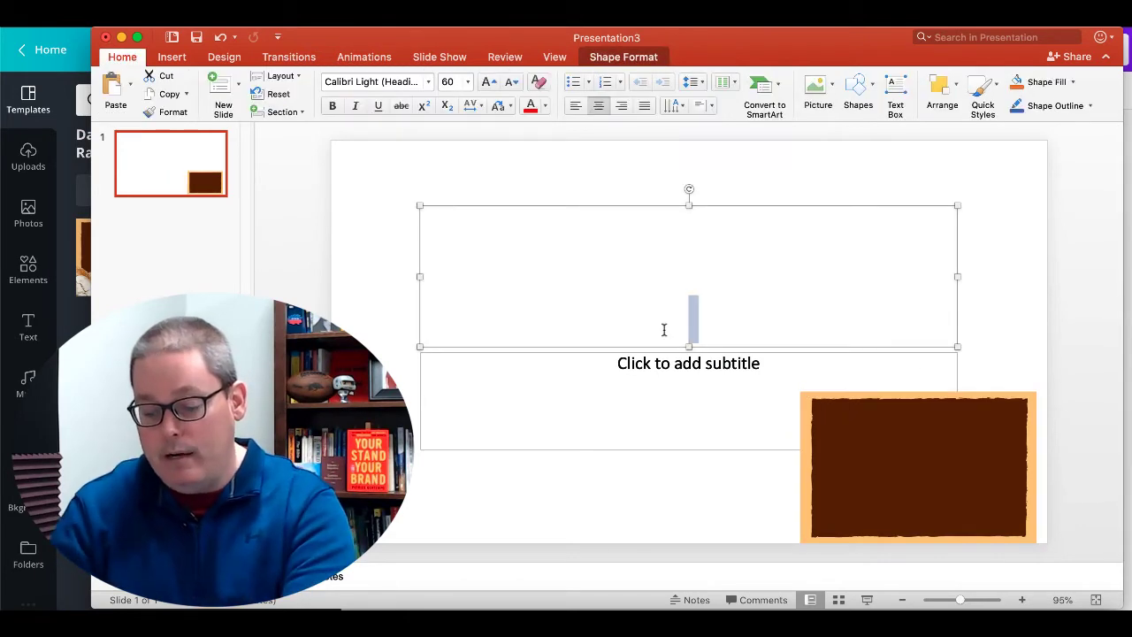